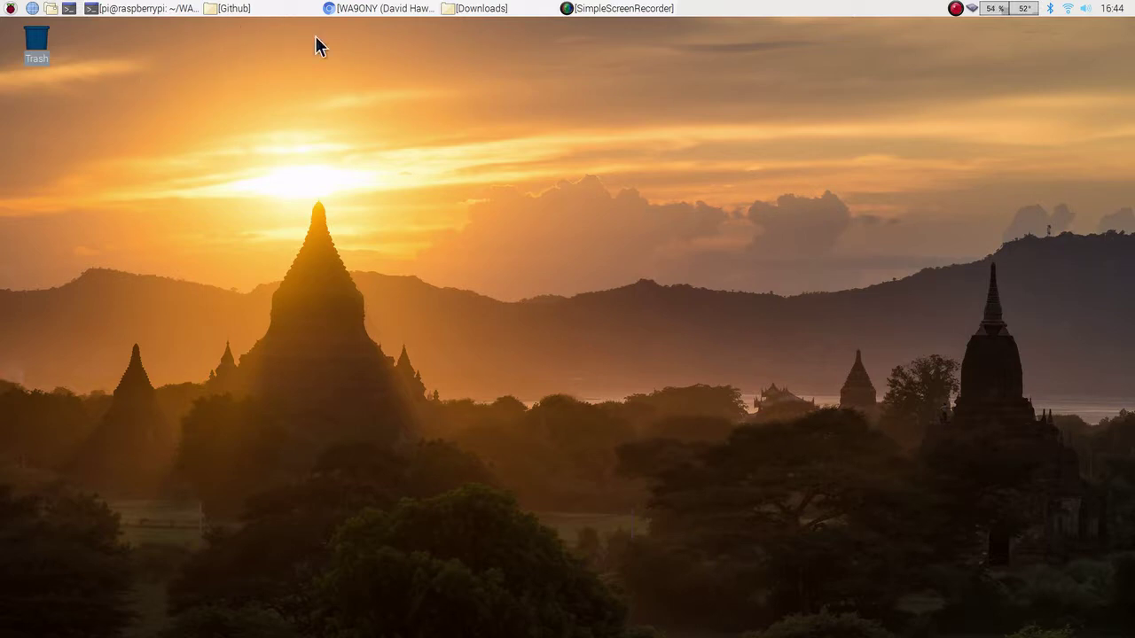
# - Bring Chromium back and open the GNURadio repository from the GitHub profile page
pyautogui.click(372, 10)
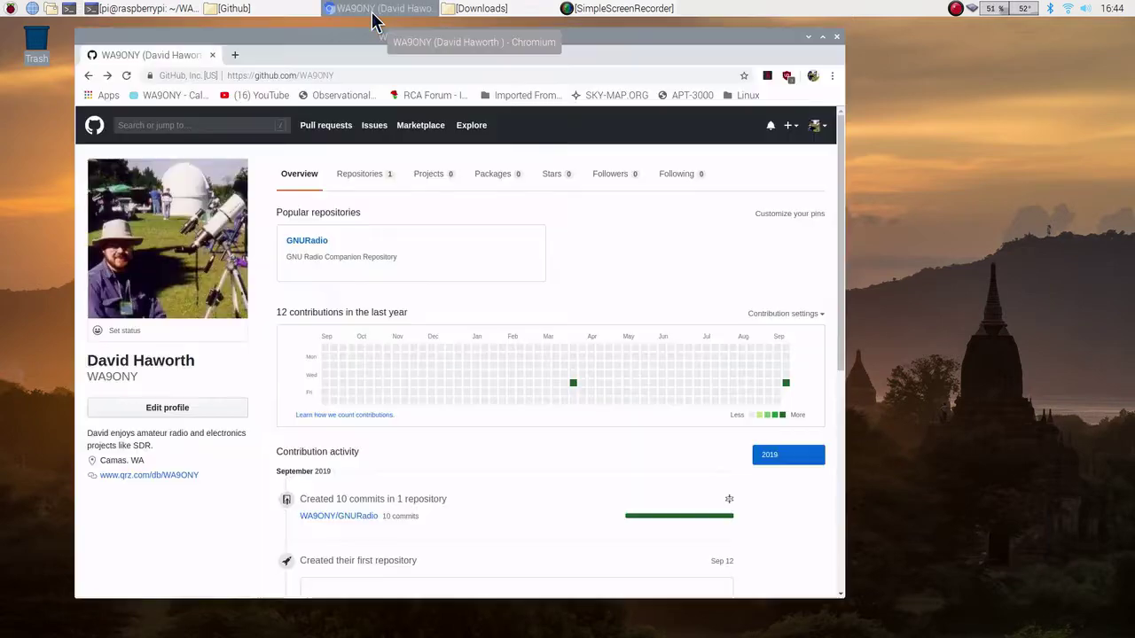
pyautogui.click(311, 246)
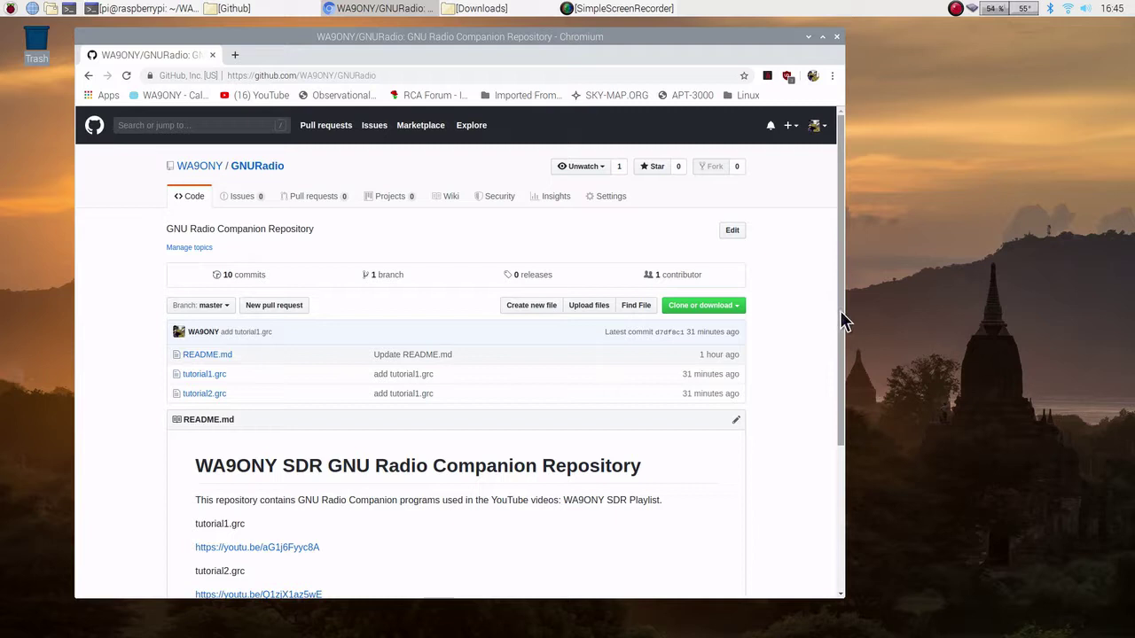
# - Read down the README's tutorial1.grc and tutorial2.grc video links, then return to the top
pyautogui.moveTo(840, 312); pyautogui.dragTo(811, 419)
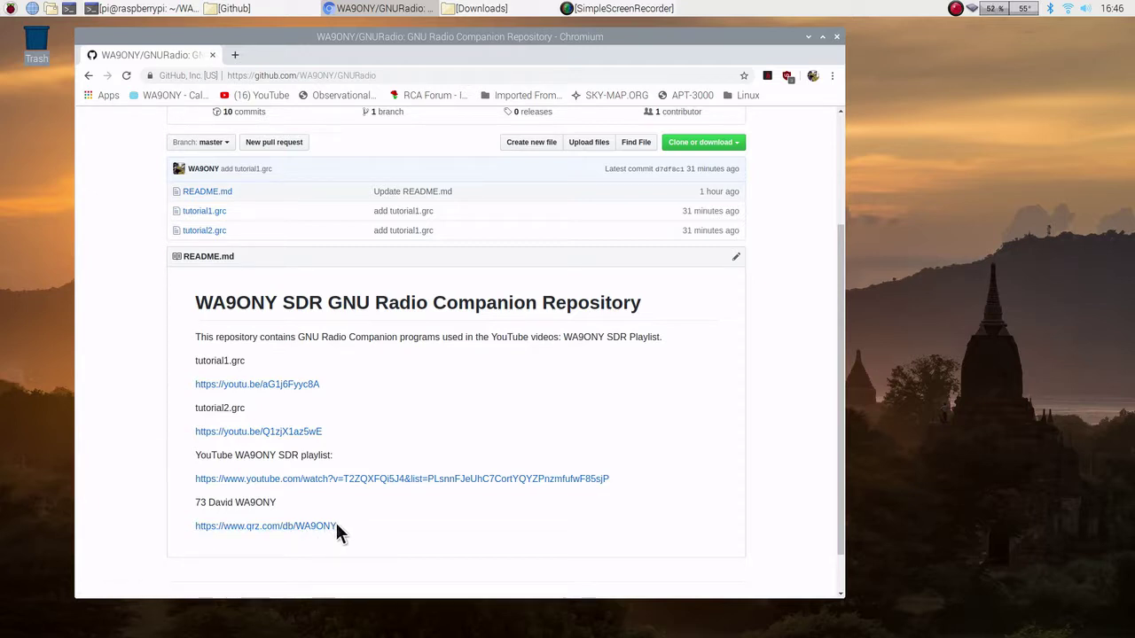
pyautogui.scroll(1, 626, 381)
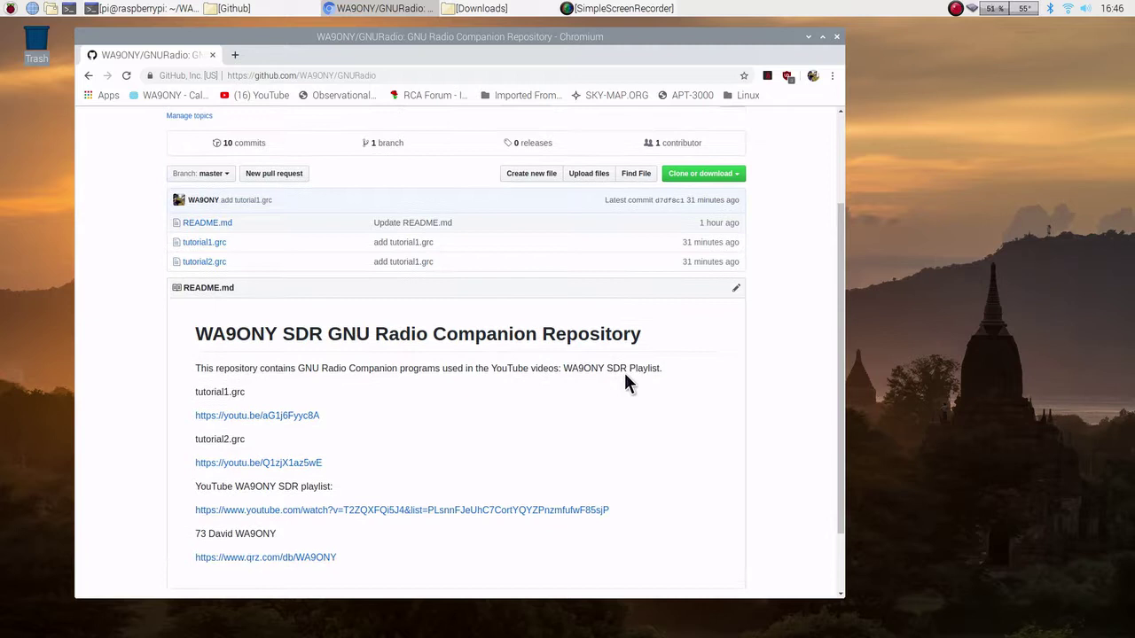
pyautogui.scroll(4, 722, 345)
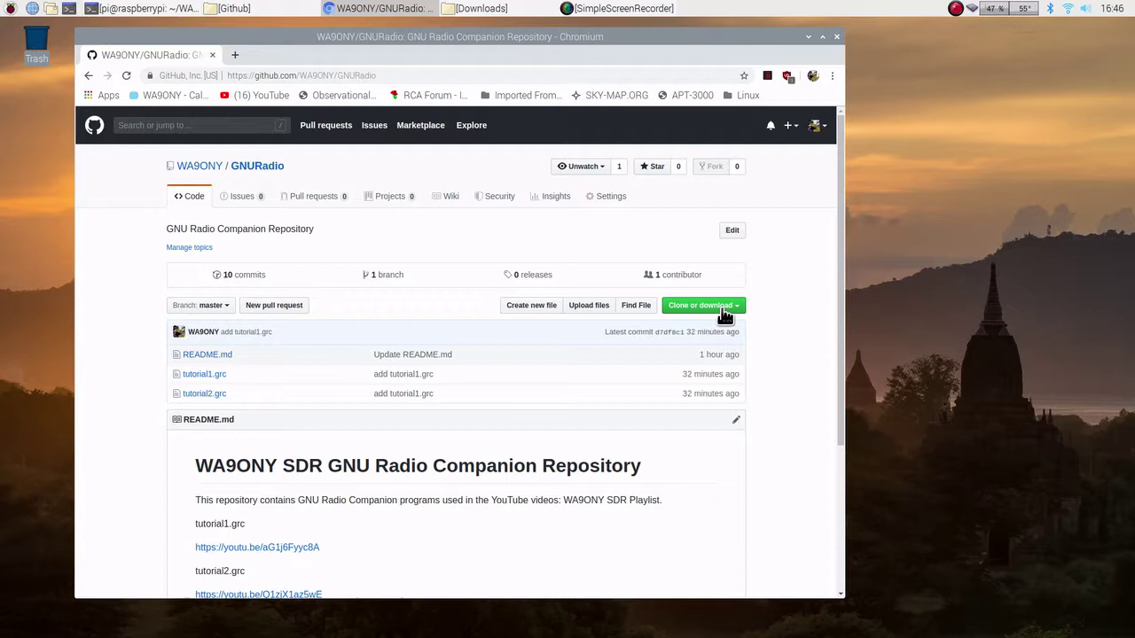
# - Download the repository as GNURadio-master.zip using Clone or download > Download ZIP
pyautogui.click(724, 308)
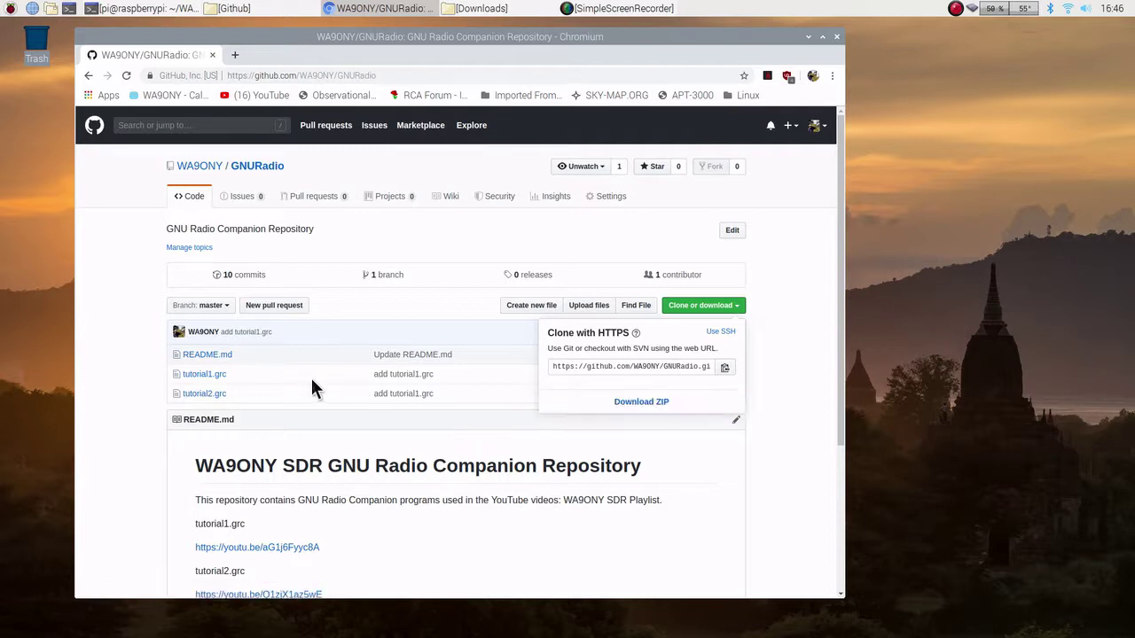
pyautogui.click(641, 407)
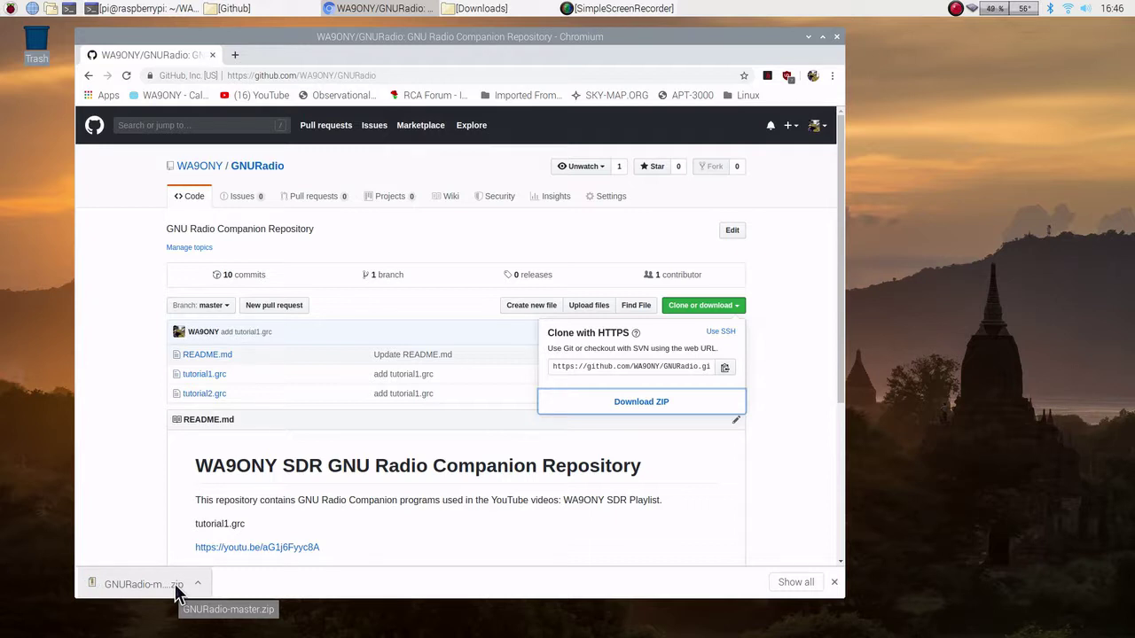
pyautogui.click(777, 431)
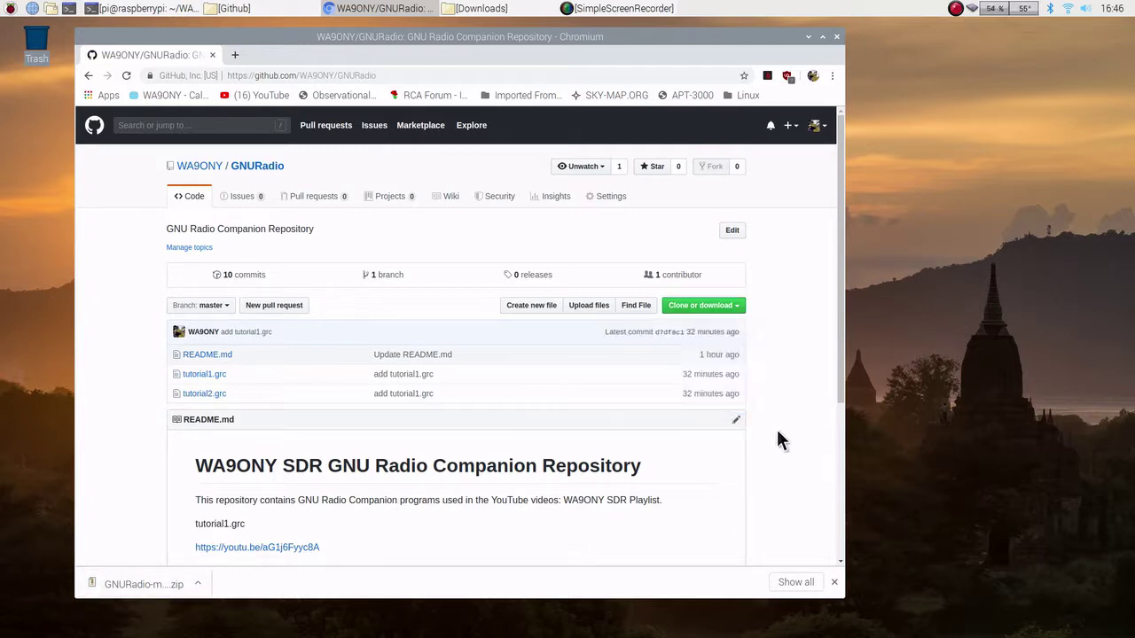
# - Drag GNURadio-master.zip from the Downloads window into the GRC/Github folder window
pyautogui.click(807, 37)
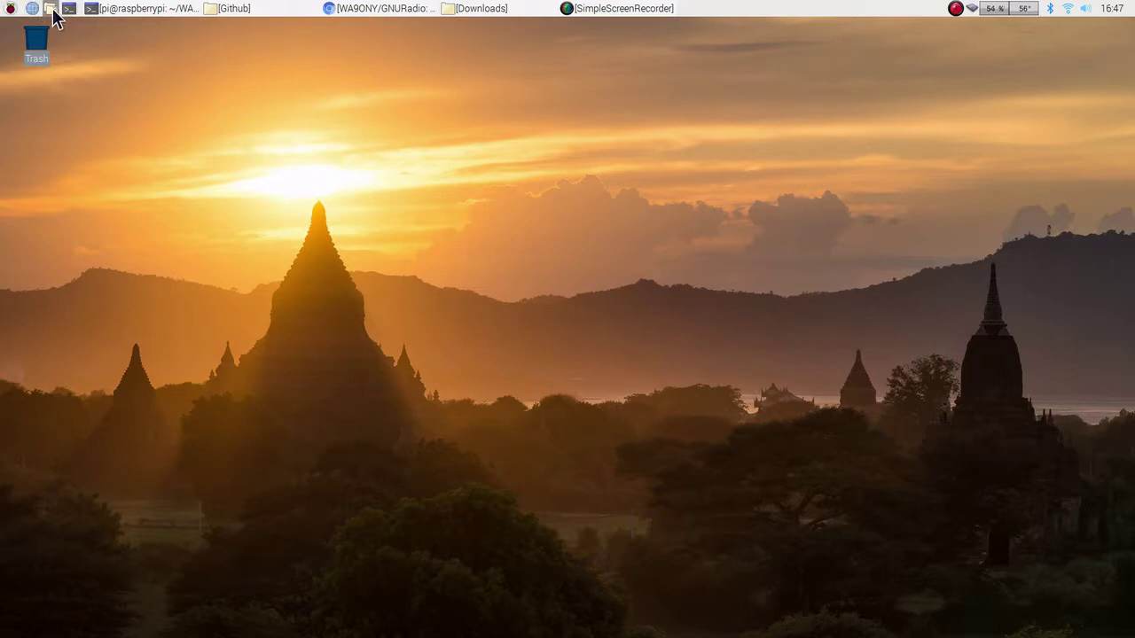
pyautogui.click(496, 12)
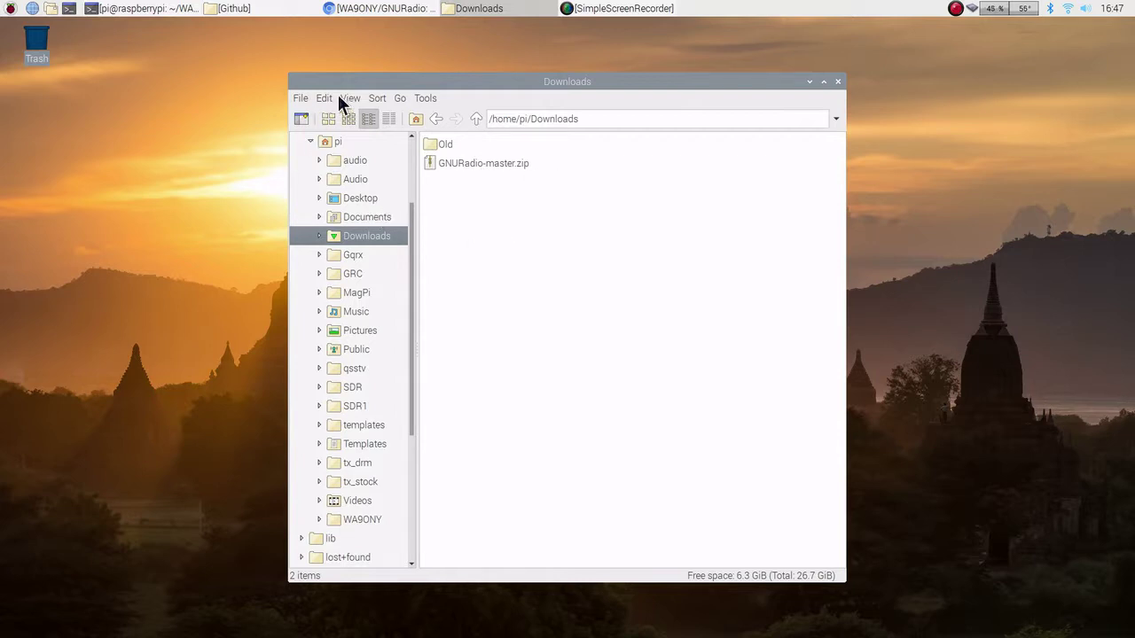
pyautogui.click(227, 11)
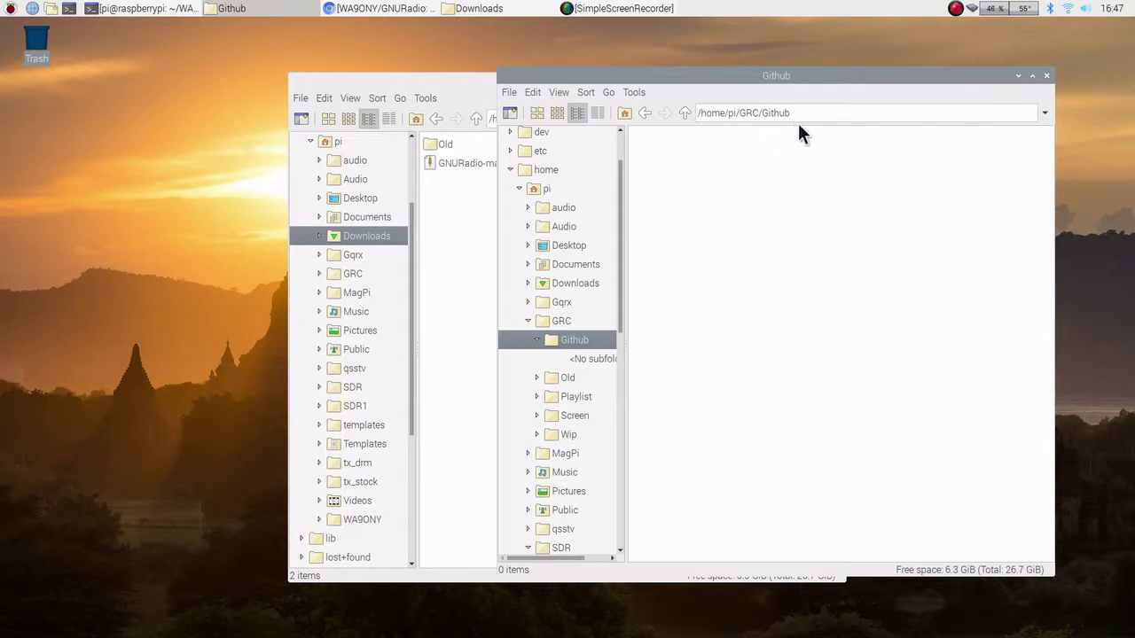
pyautogui.click(453, 167)
pyautogui.moveTo(448, 163); pyautogui.dragTo(901, 228)
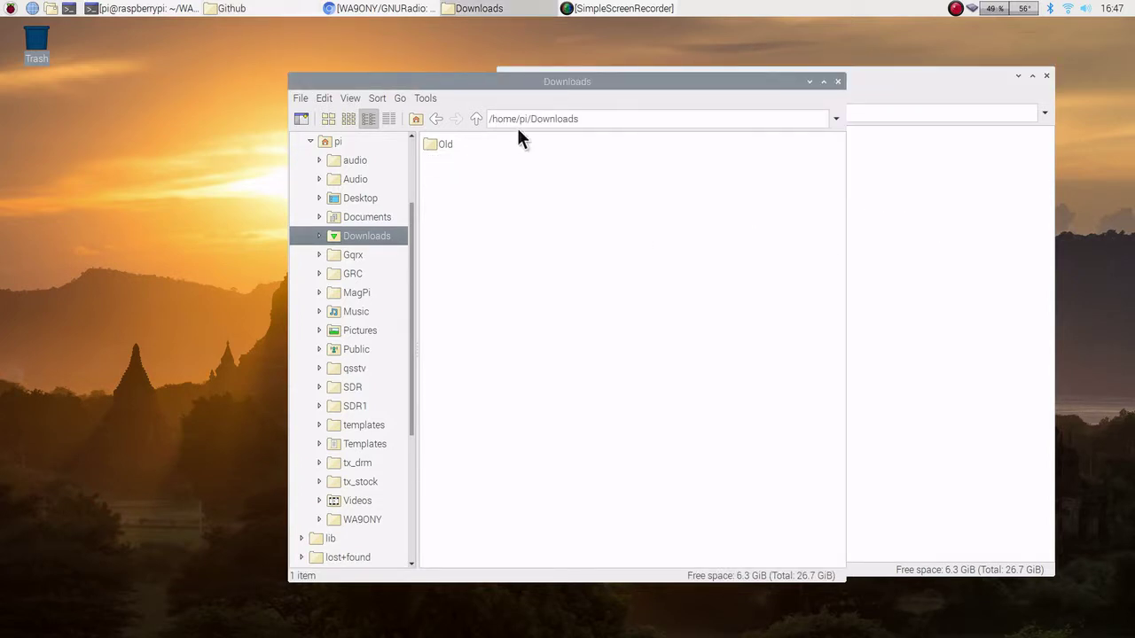
# - Close Downloads, open GNURadio-master.zip in Xarchiver and bring up the Extract files dialog
pyautogui.click(837, 81)
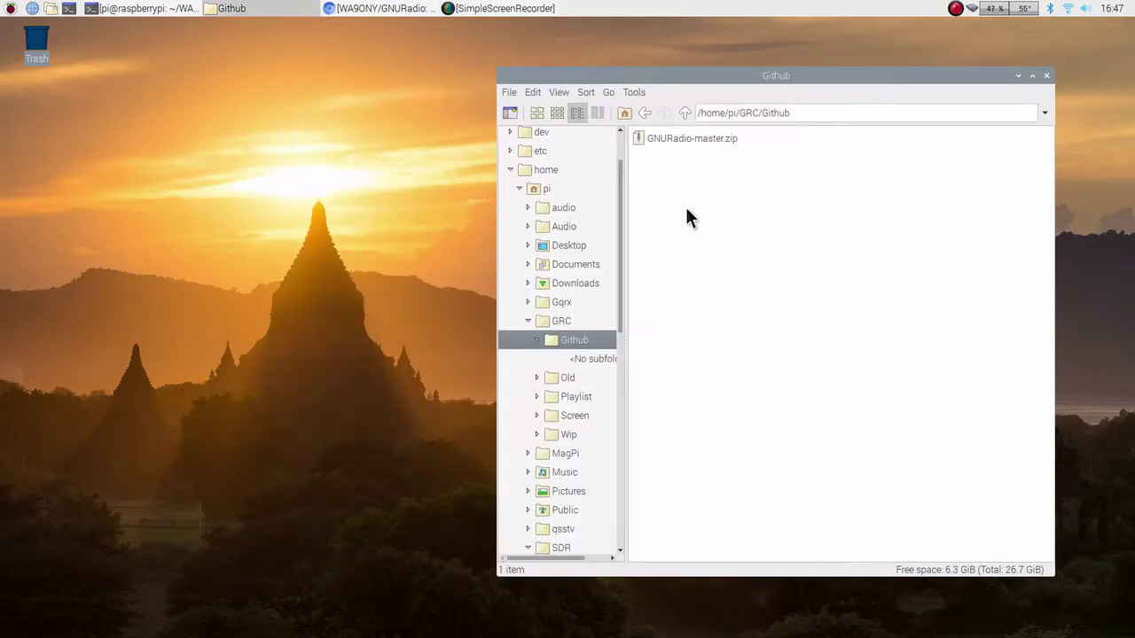
pyautogui.doubleClick(682, 138)
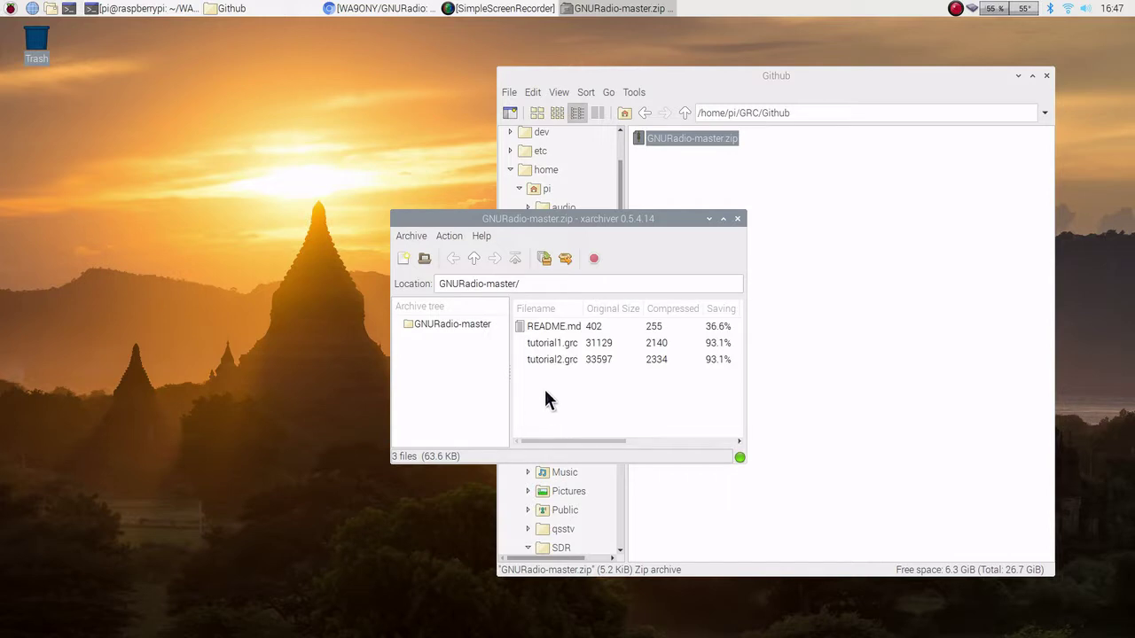
pyautogui.click(564, 257)
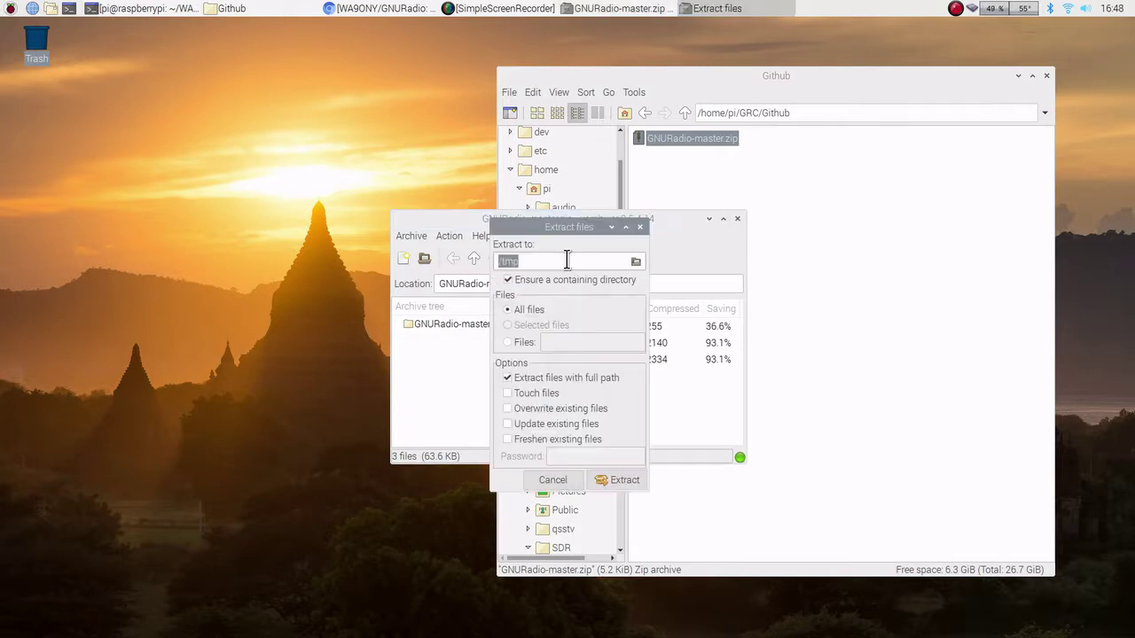
# - Choose /home/pi/GRC/Github as the extraction folder via Recent > GRC > Github
pyautogui.click(636, 263)
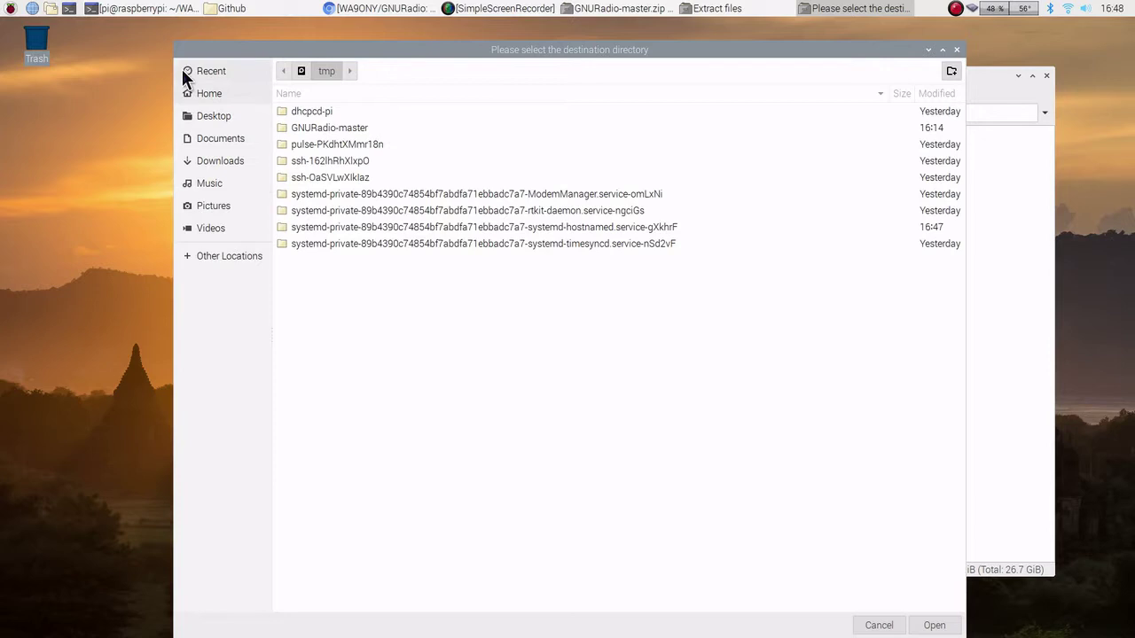
pyautogui.click(205, 70)
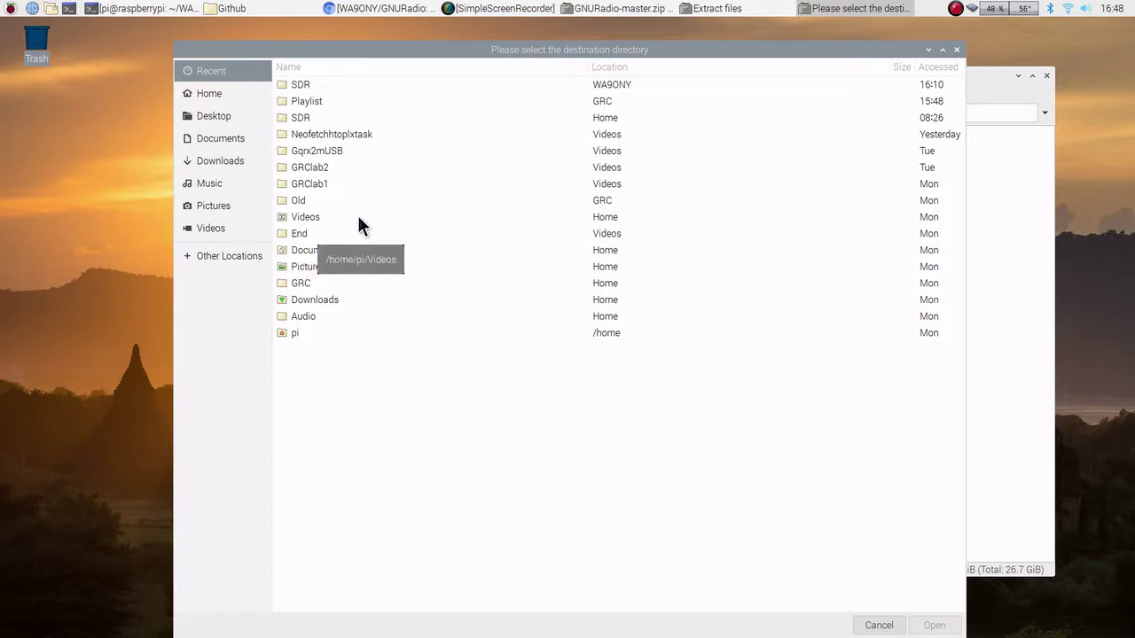
pyautogui.doubleClick(303, 282)
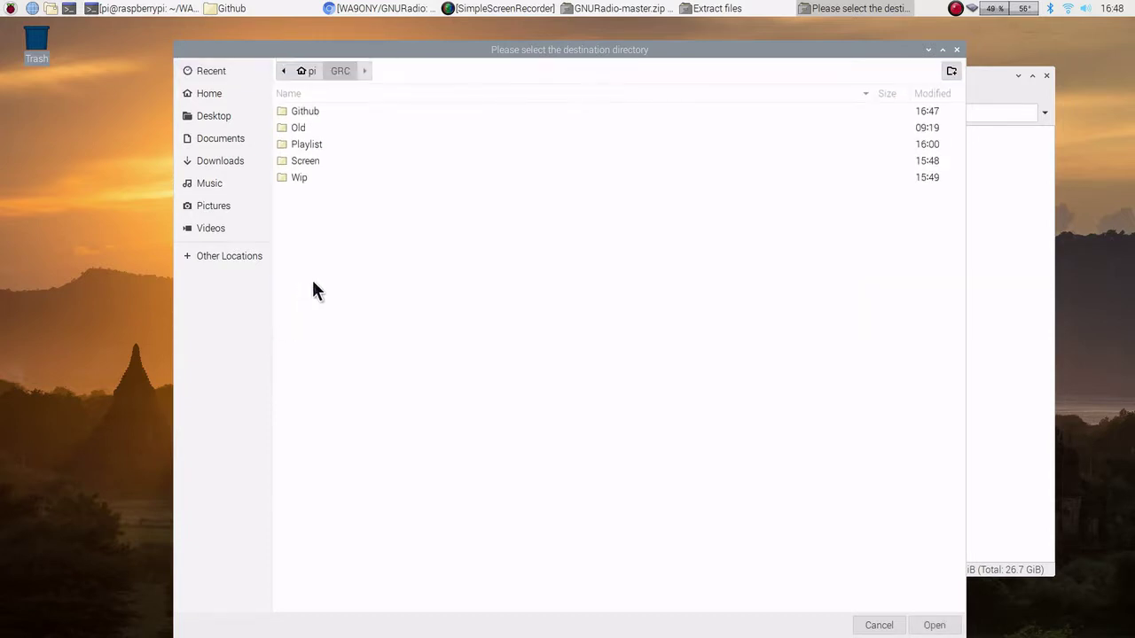
pyautogui.doubleClick(306, 112)
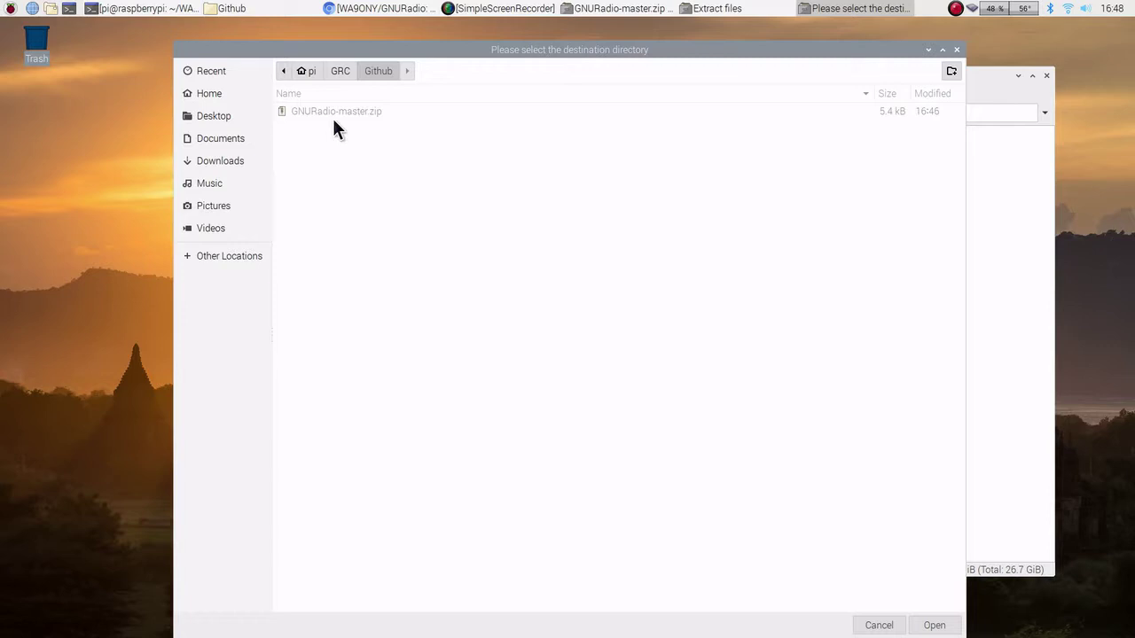
pyautogui.click(932, 625)
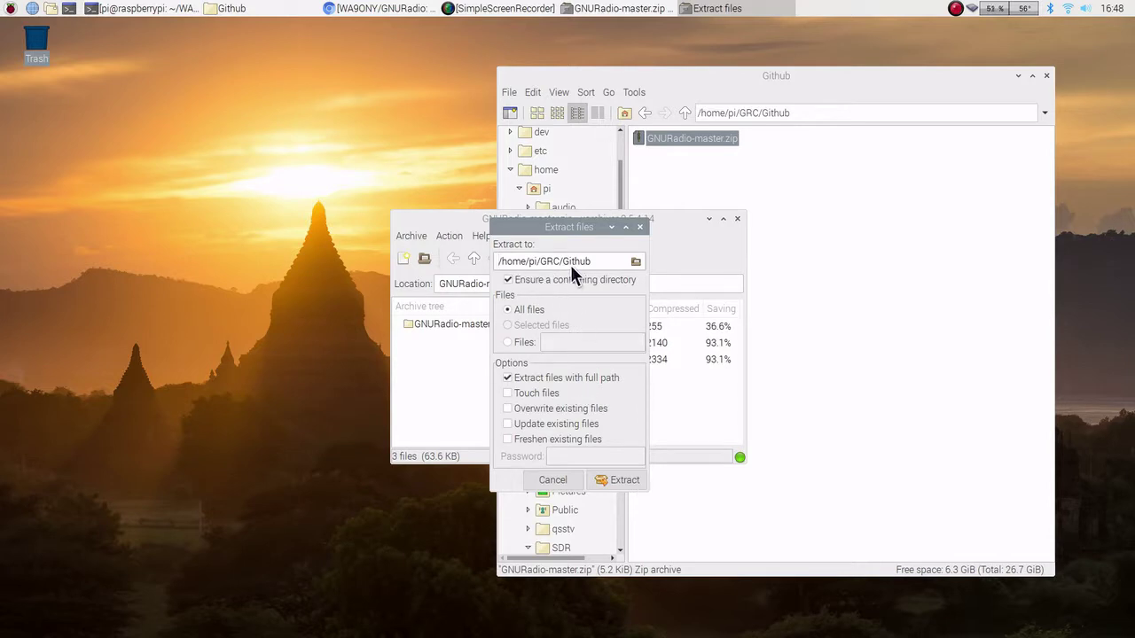
# - Extract the archive, close Xarchiver, and open the resulting GNURadio-master folder
pyautogui.click(625, 480)
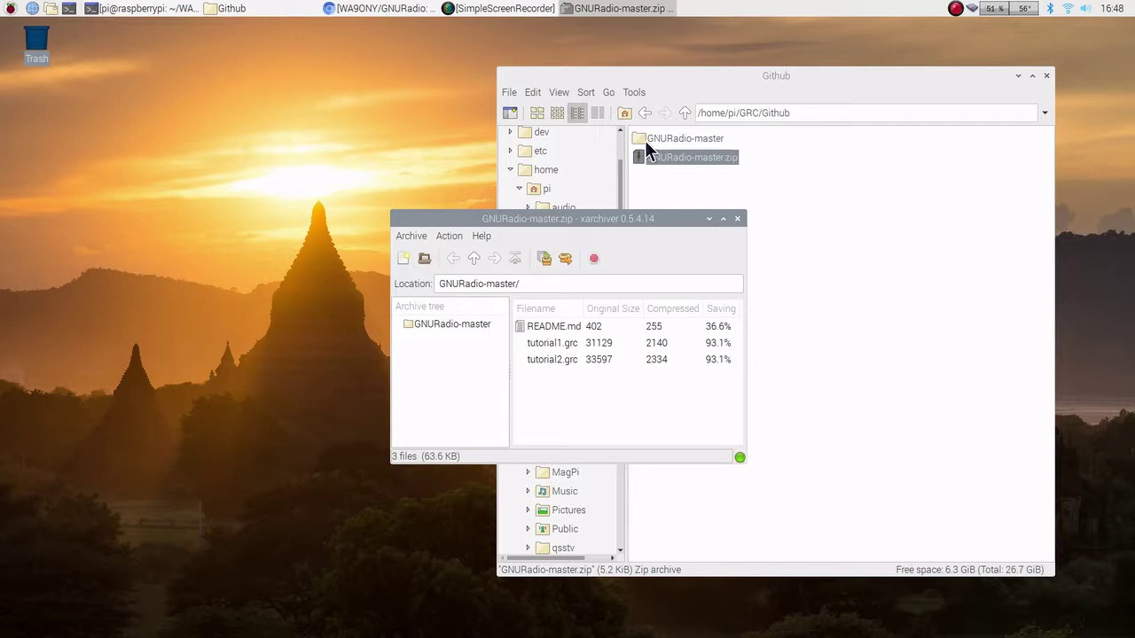
pyautogui.click(737, 218)
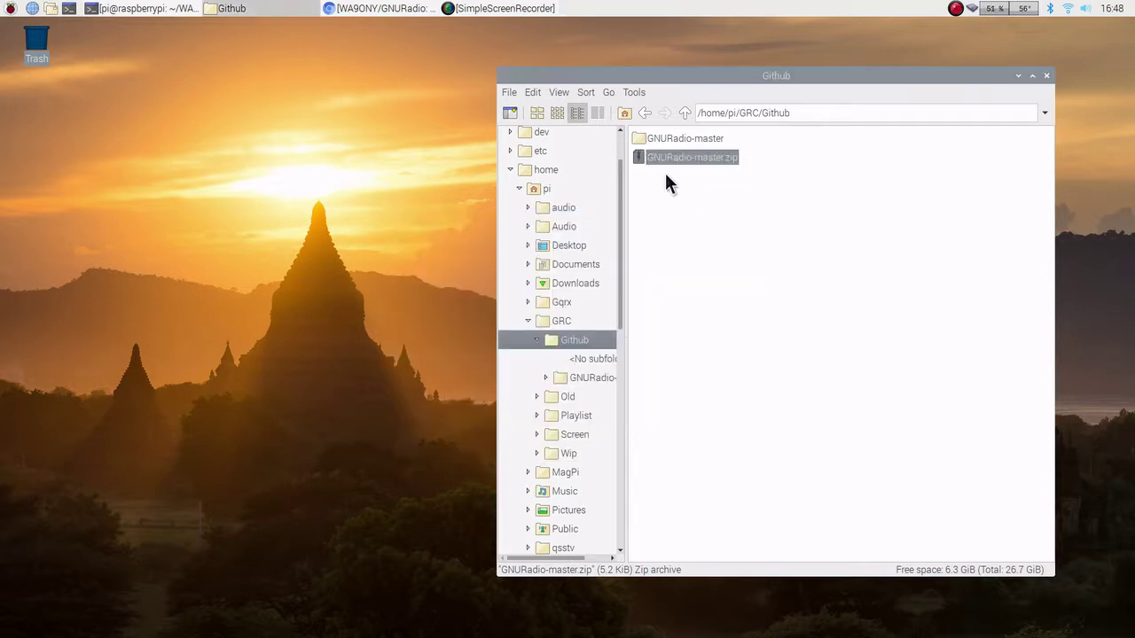
pyautogui.doubleClick(641, 138)
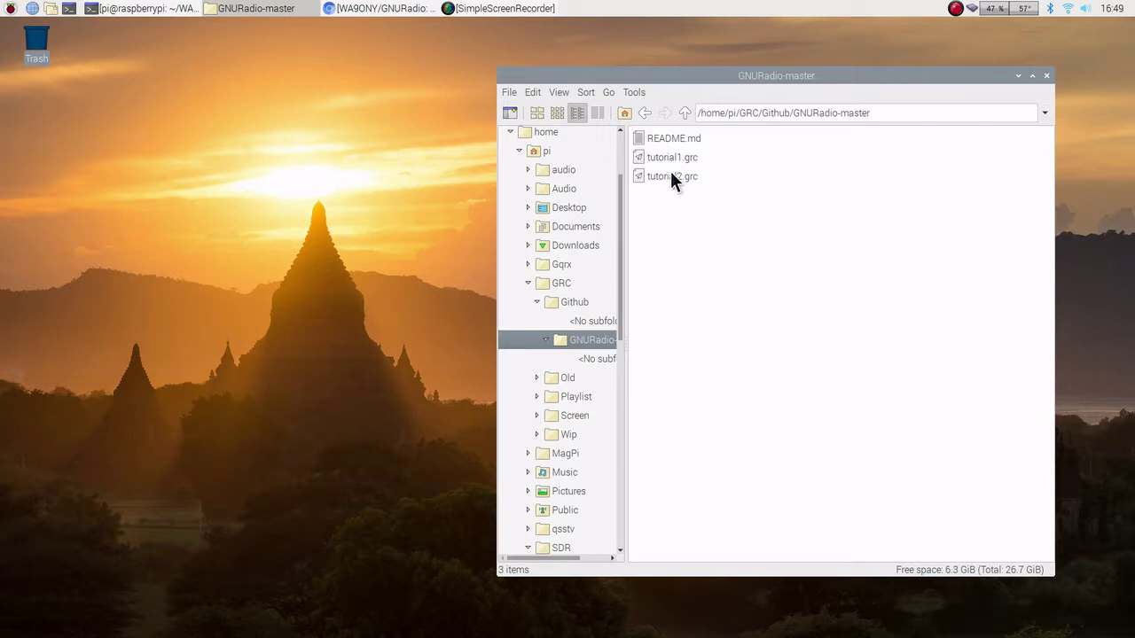
# - Launch GNU Radio Companion from the Programming menu and move its window to the top
pyautogui.click(9, 10)
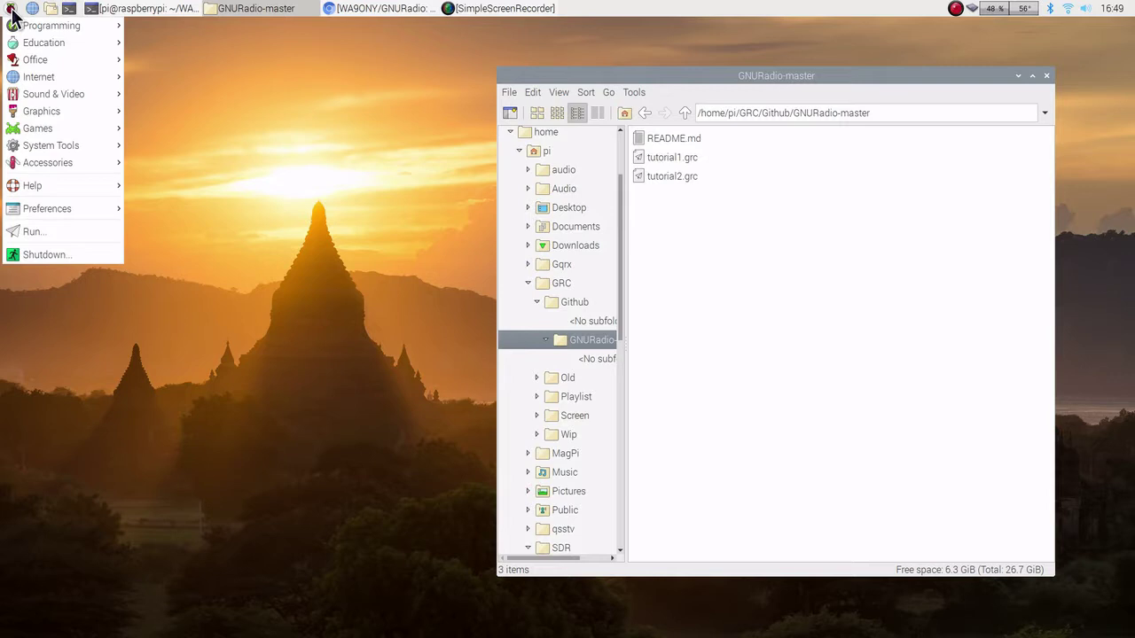
pyautogui.moveTo(47, 25)
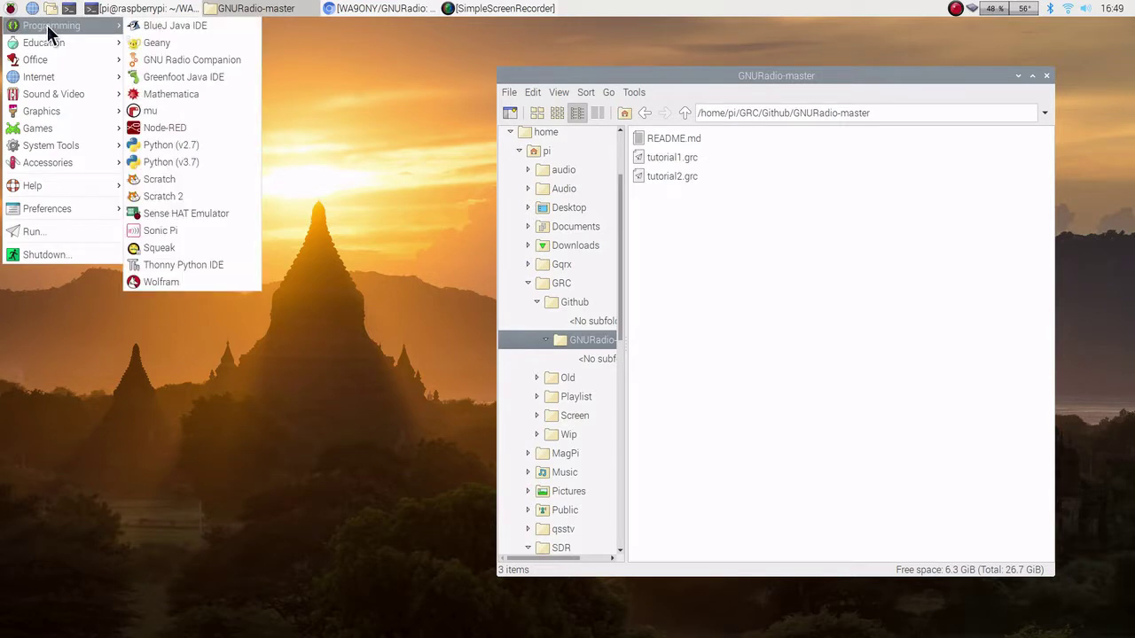
pyautogui.click(182, 60)
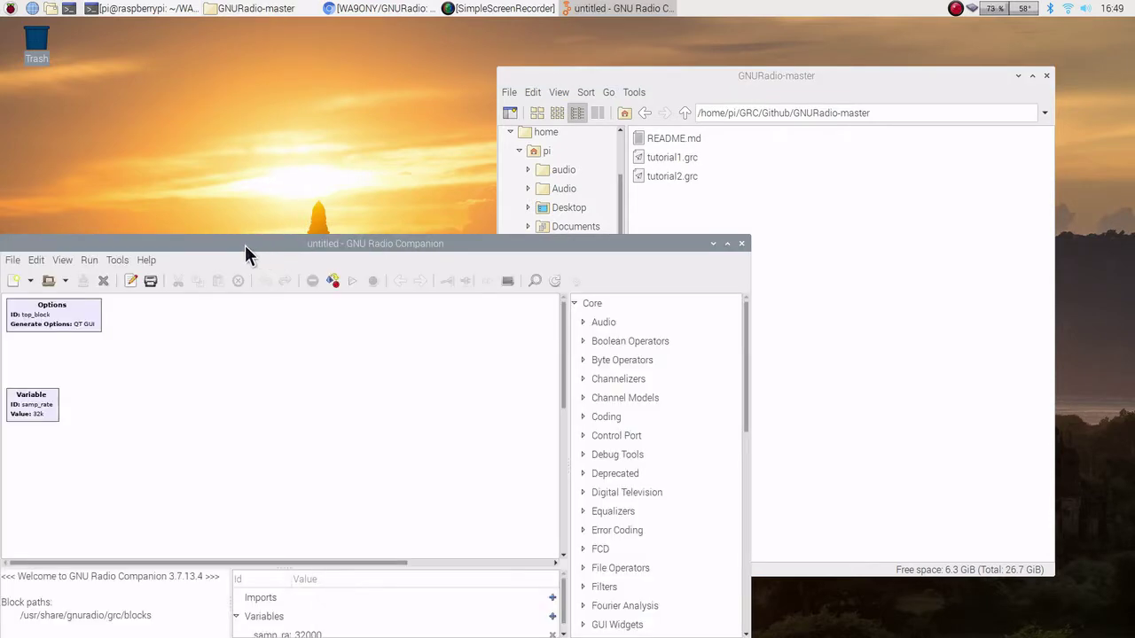
pyautogui.moveTo(245, 246); pyautogui.dragTo(249, 28)
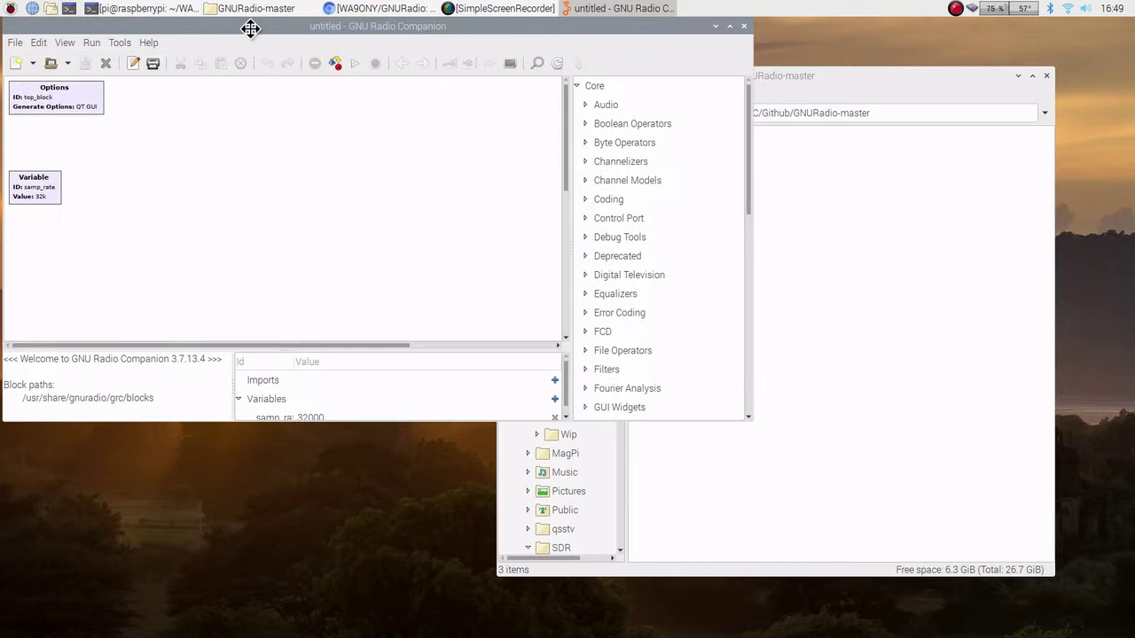
# - Open tutorial1.grc from GRC/Github/GNURadio-master in GNU Radio Companion
pyautogui.click(15, 45)
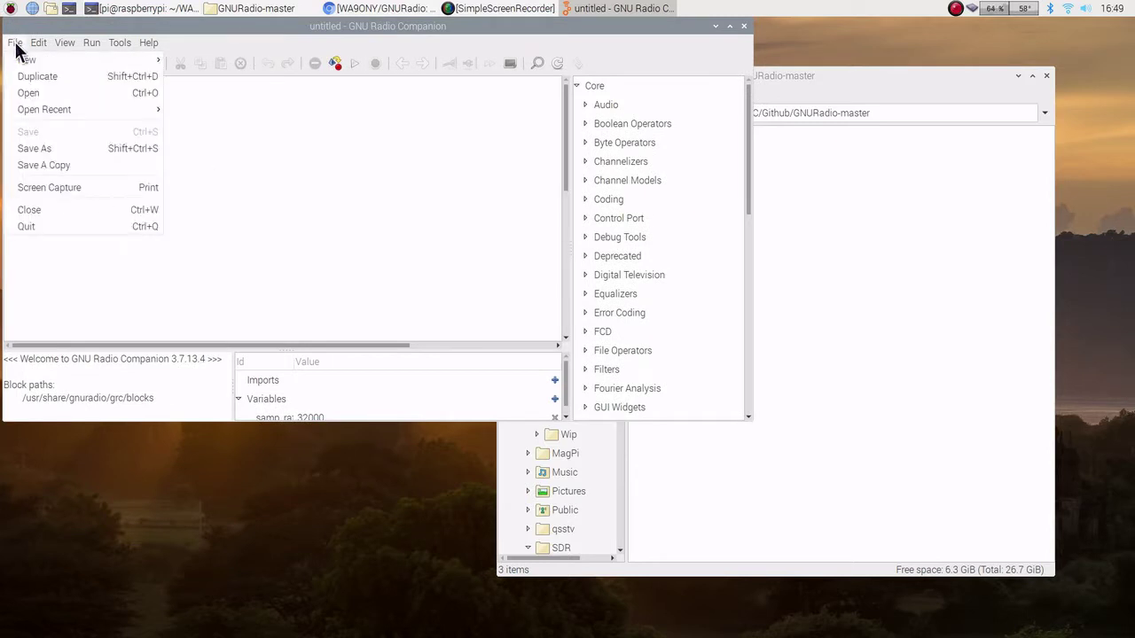
pyautogui.click(36, 90)
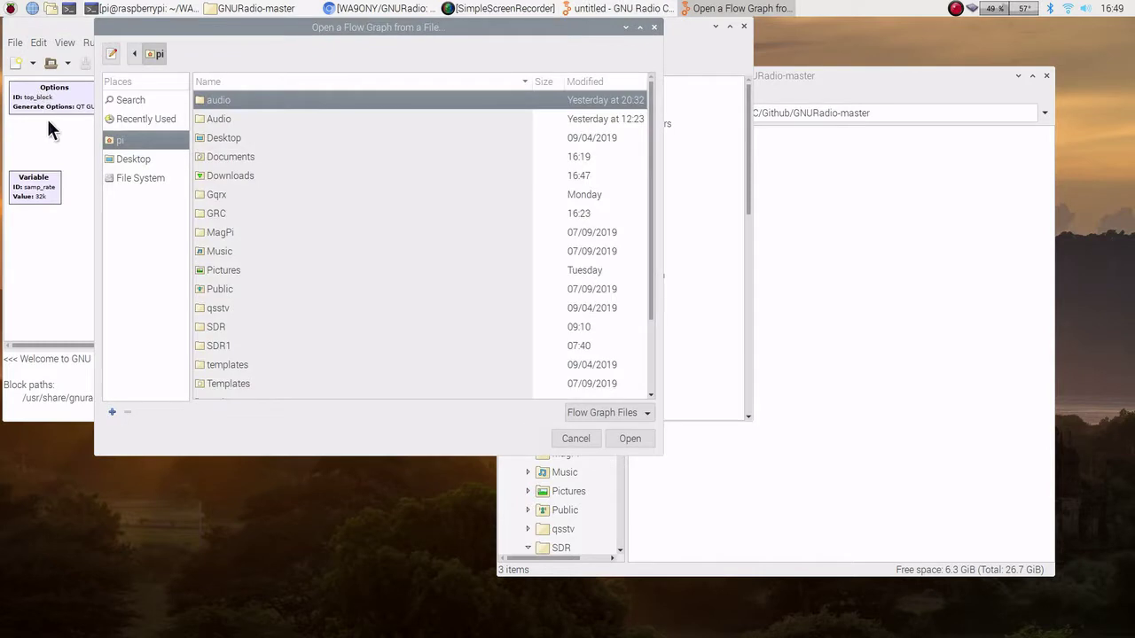
pyautogui.doubleClick(219, 213)
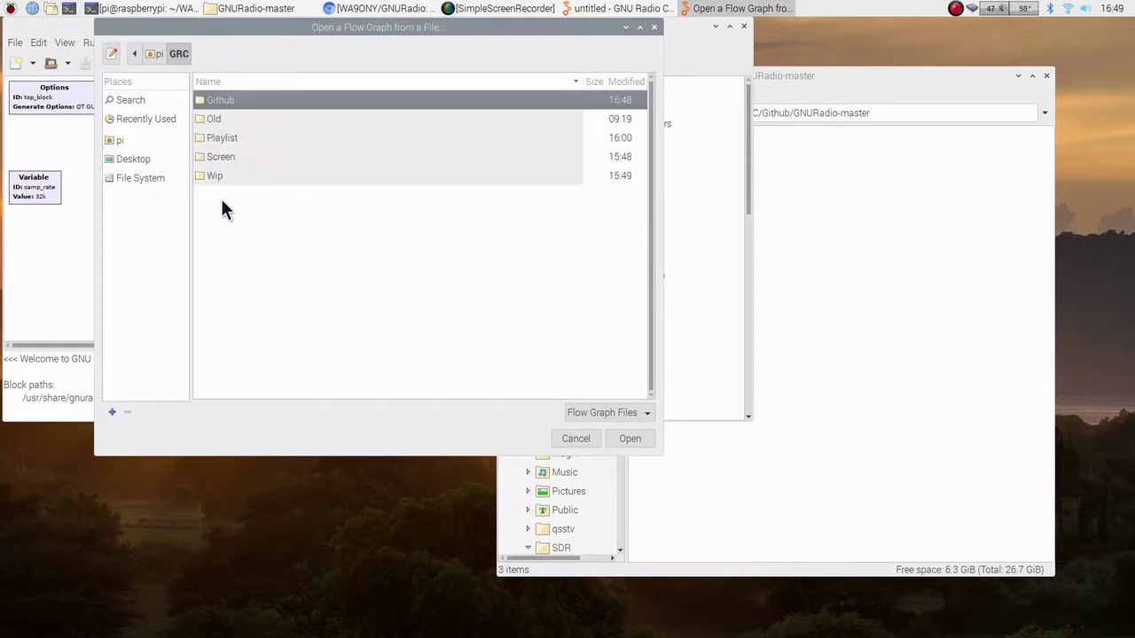
pyautogui.doubleClick(229, 100)
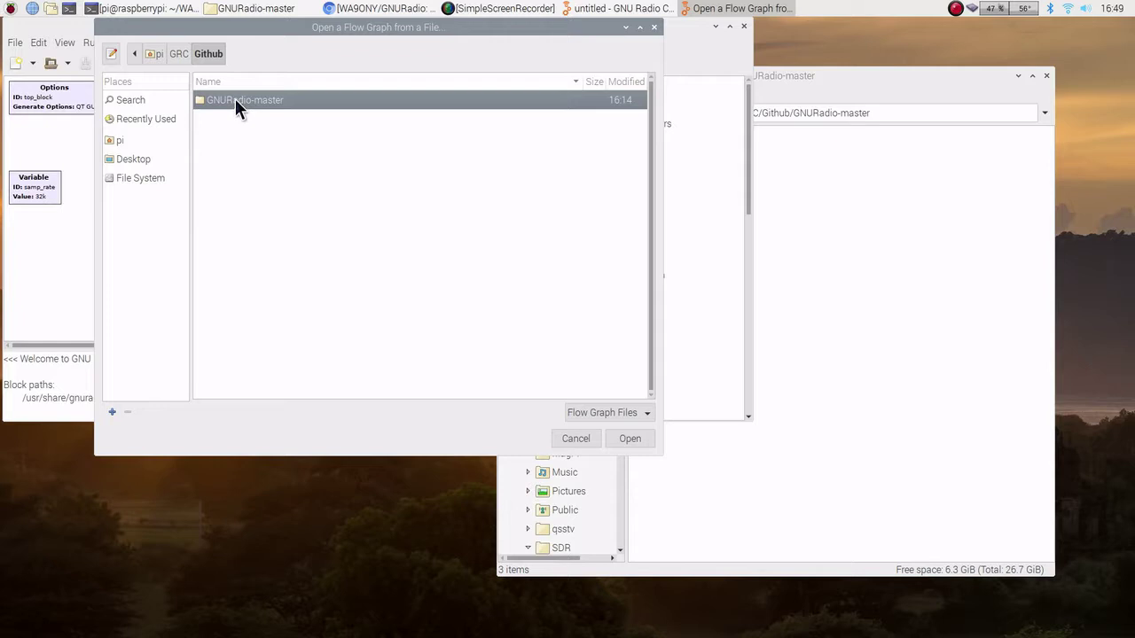
pyautogui.doubleClick(235, 101)
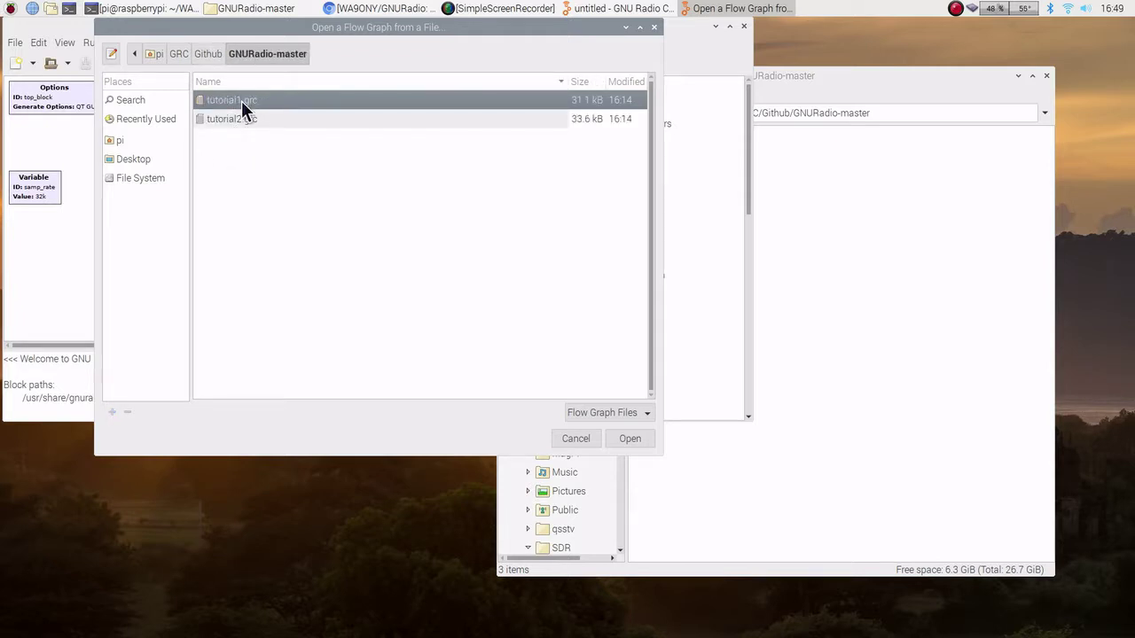
pyautogui.doubleClick(241, 101)
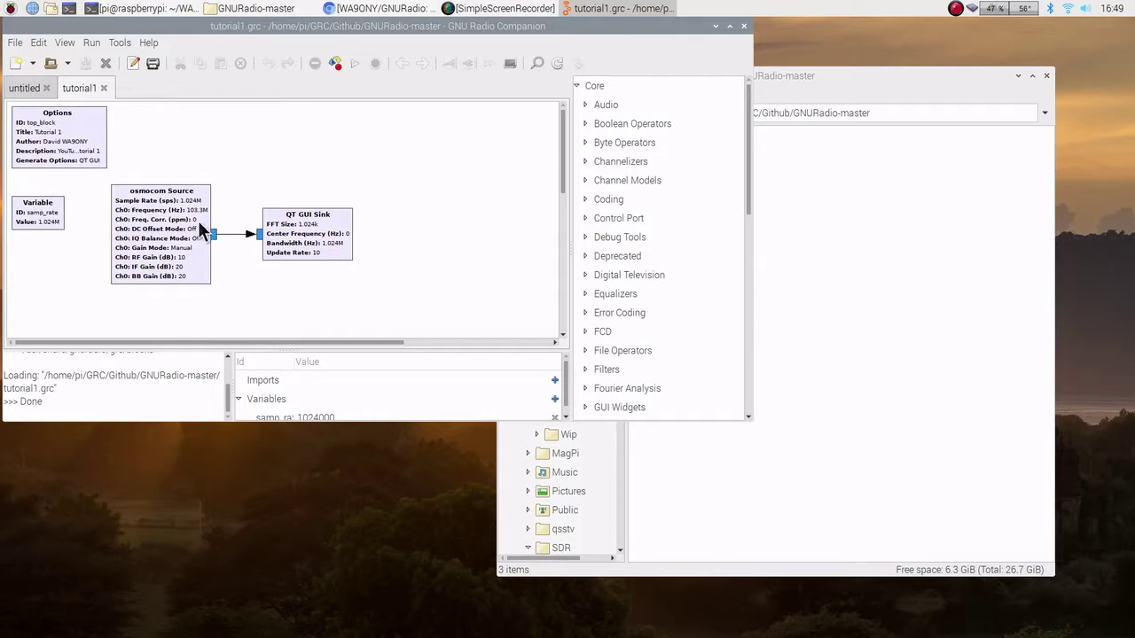
# - Check the Options block (Tutorial 1, QT GUI, Autostart) and close it unchanged
pyautogui.doubleClick(90, 119)
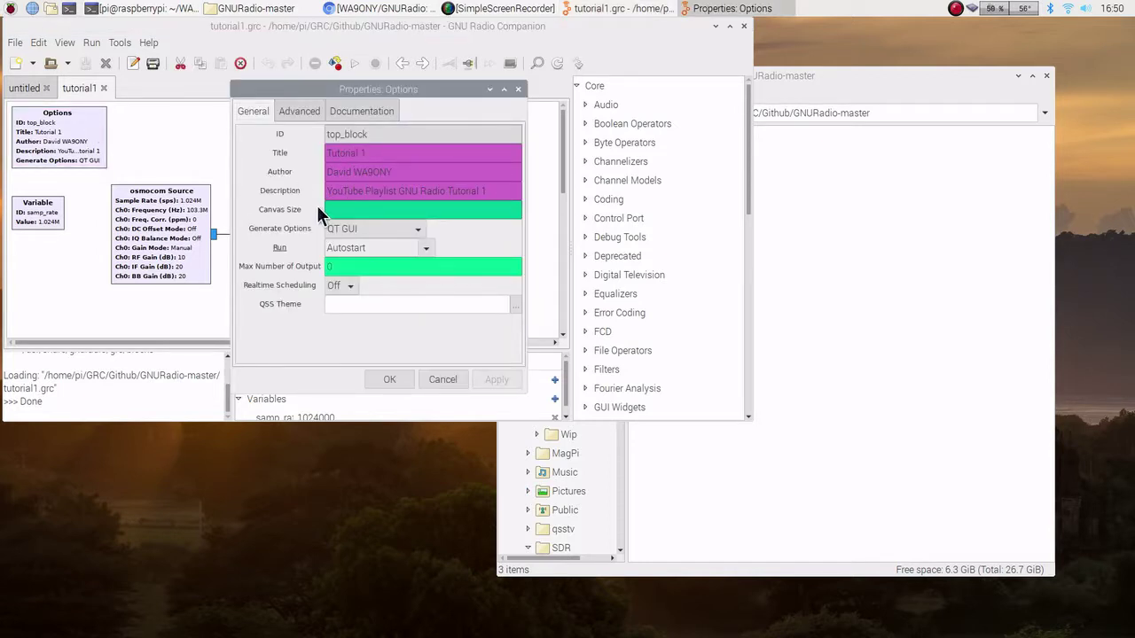
pyautogui.click(429, 381)
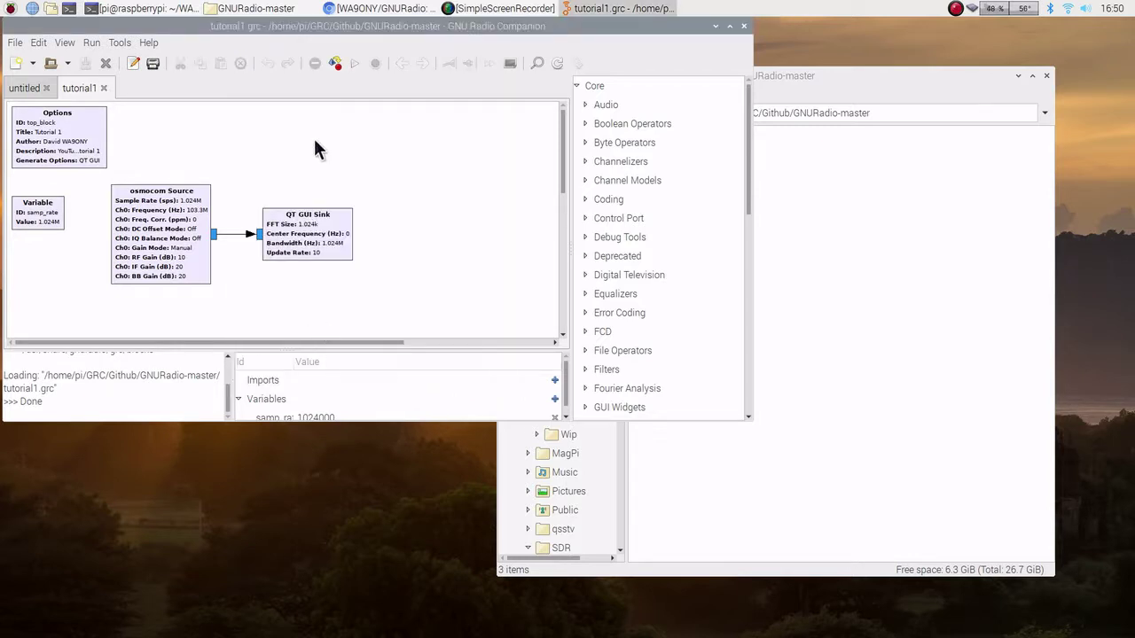
# - Generate tutorial1 into top_block.py and execute it to show the live spectrum
pyautogui.click(334, 66)
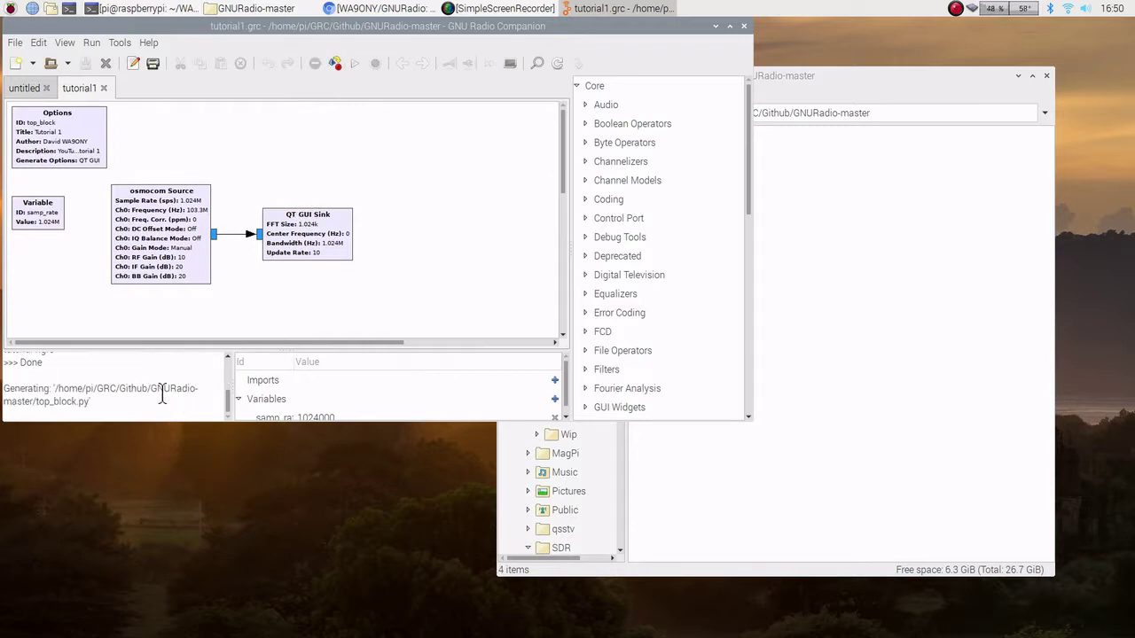
pyautogui.click(353, 71)
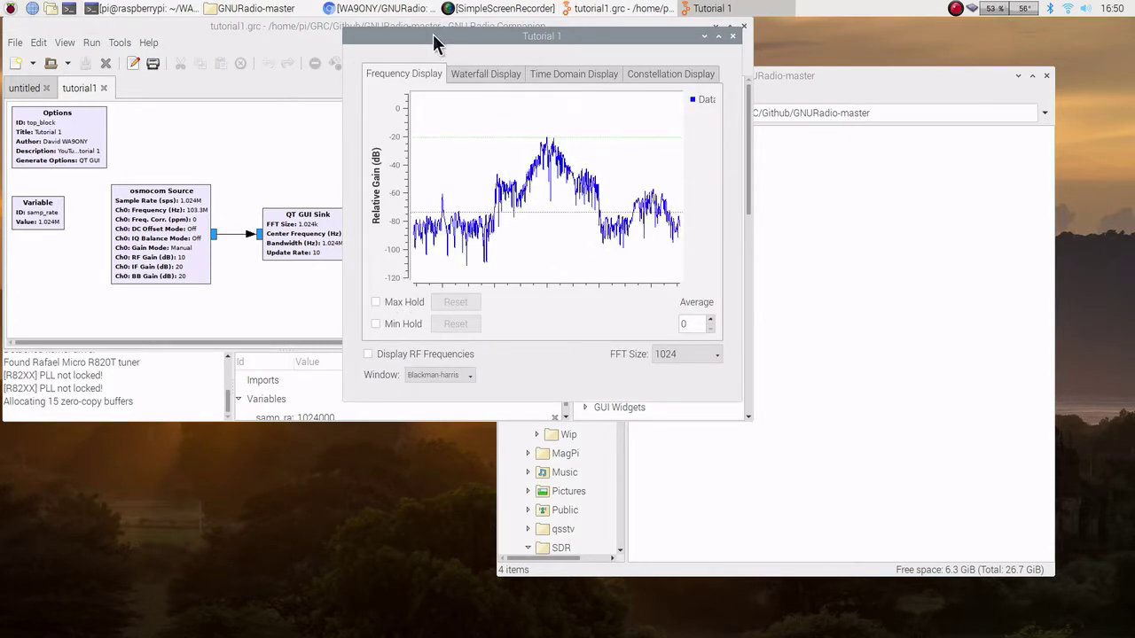
# - Move the Tutorial 1 window aside and view the signal as an auto-scaled waterfall
pyautogui.moveTo(432, 34); pyautogui.dragTo(388, 35)
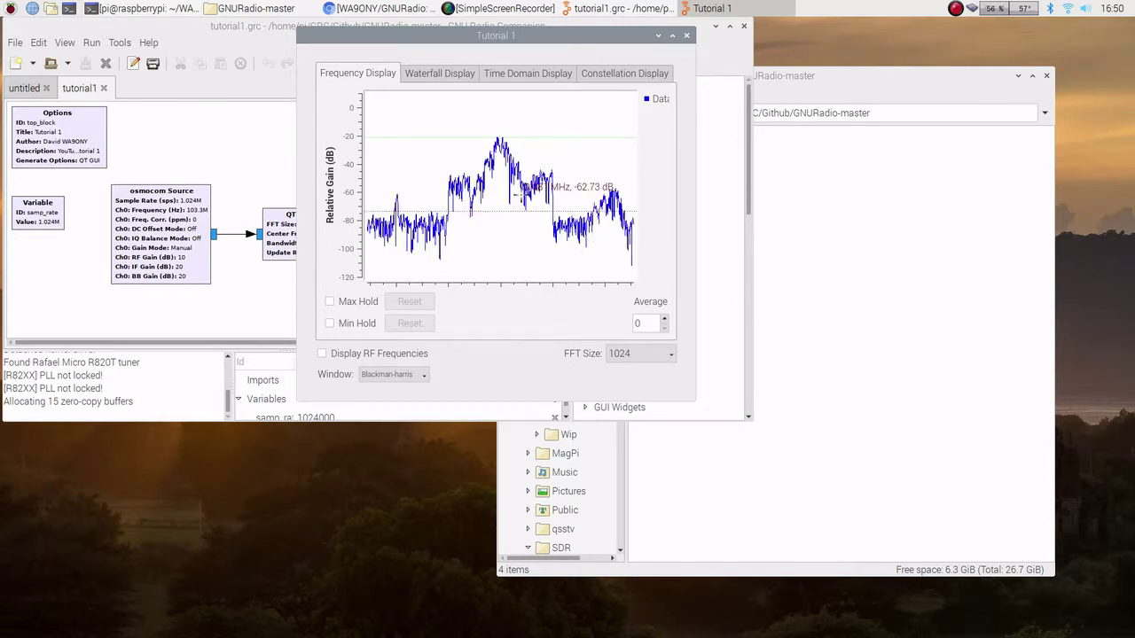
pyautogui.click(432, 80)
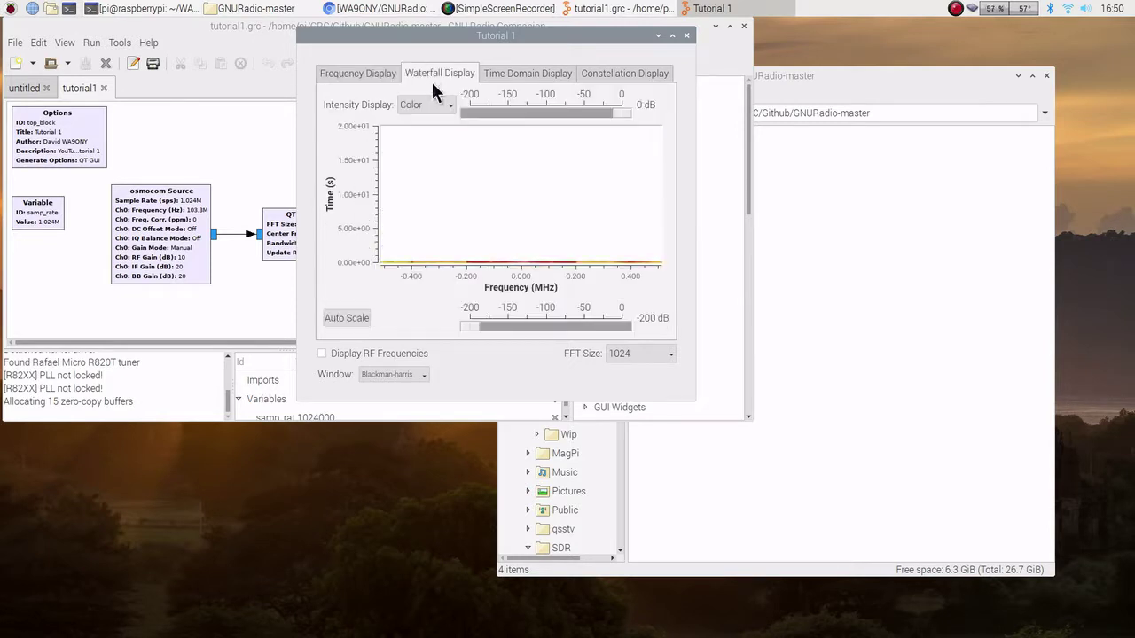
pyautogui.click(352, 317)
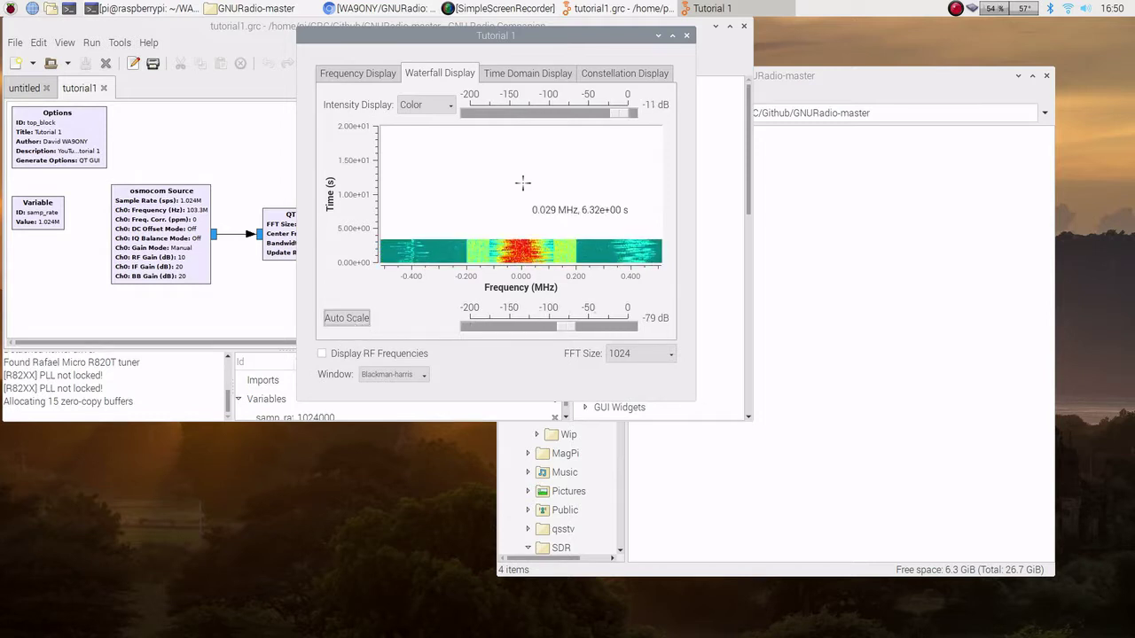
# - View the time-domain trace, then the IQ constellation plot, and reposition the window
pyautogui.click(513, 74)
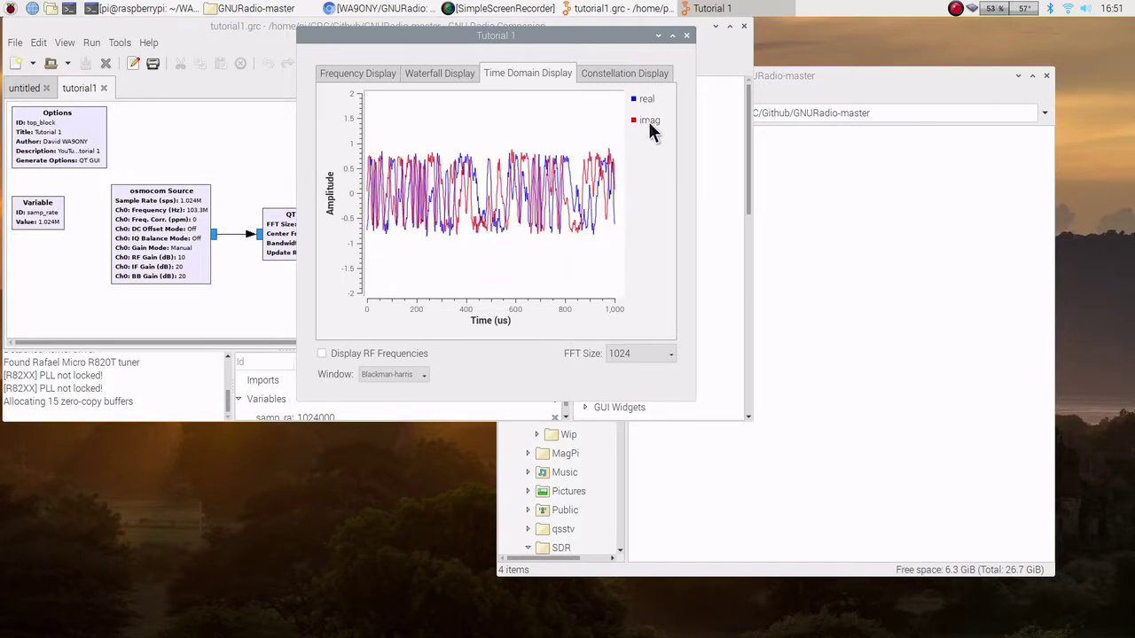
pyautogui.click(608, 72)
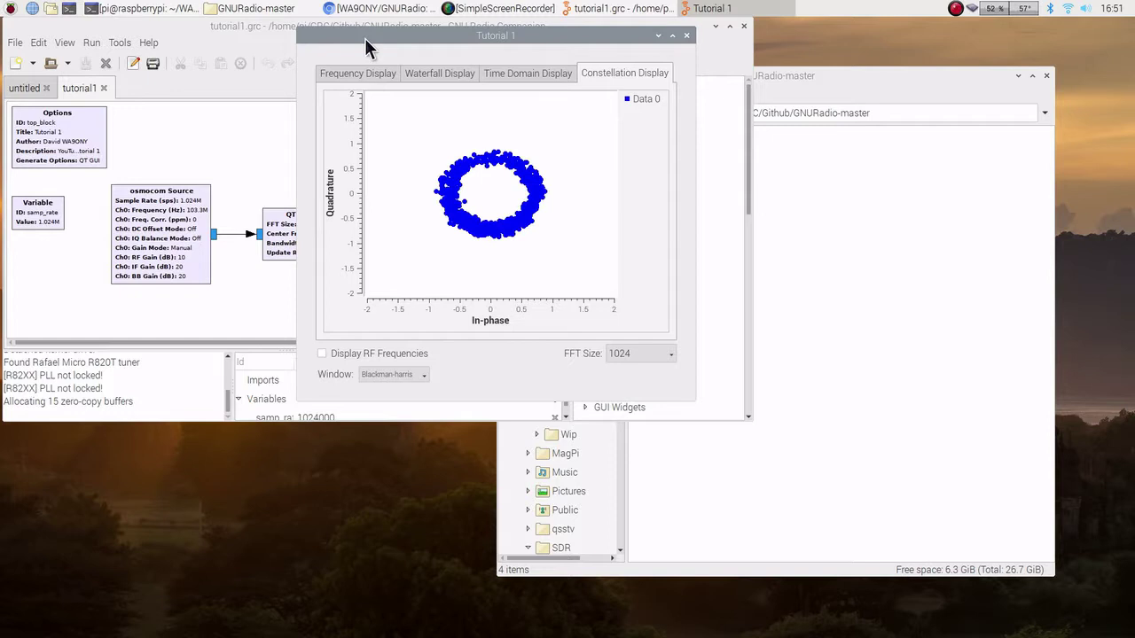
pyautogui.moveTo(364, 39); pyautogui.dragTo(344, 103)
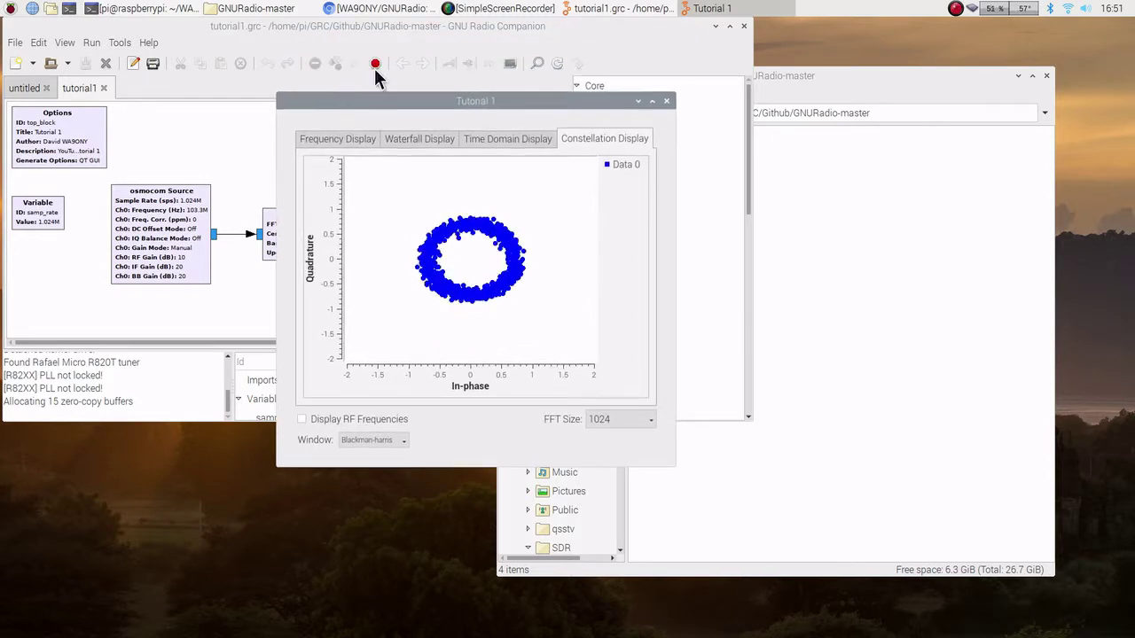
# - Stop tutorial1 and open tutorial2.grc with its Freq and RF Gain sliders
pyautogui.click(375, 68)
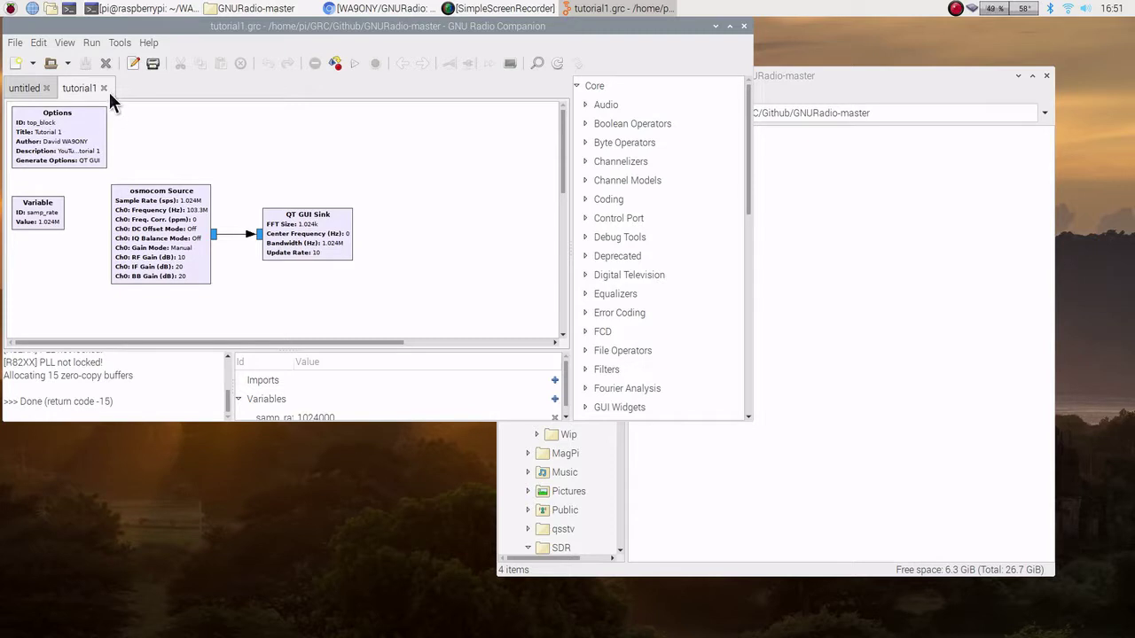
pyautogui.click(13, 42)
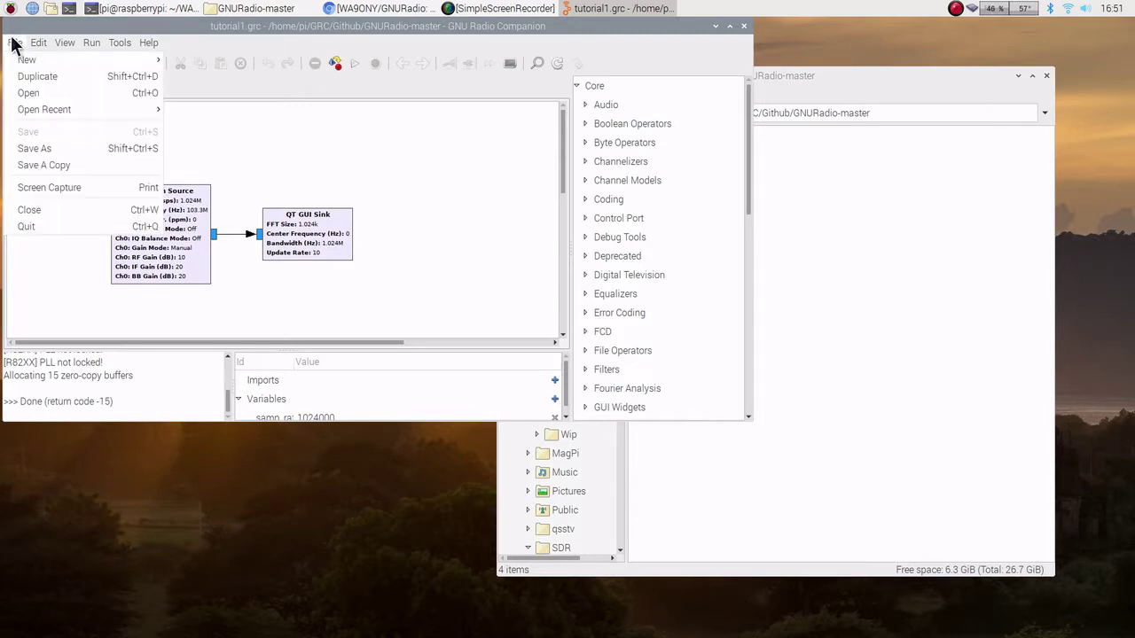
pyautogui.click(46, 93)
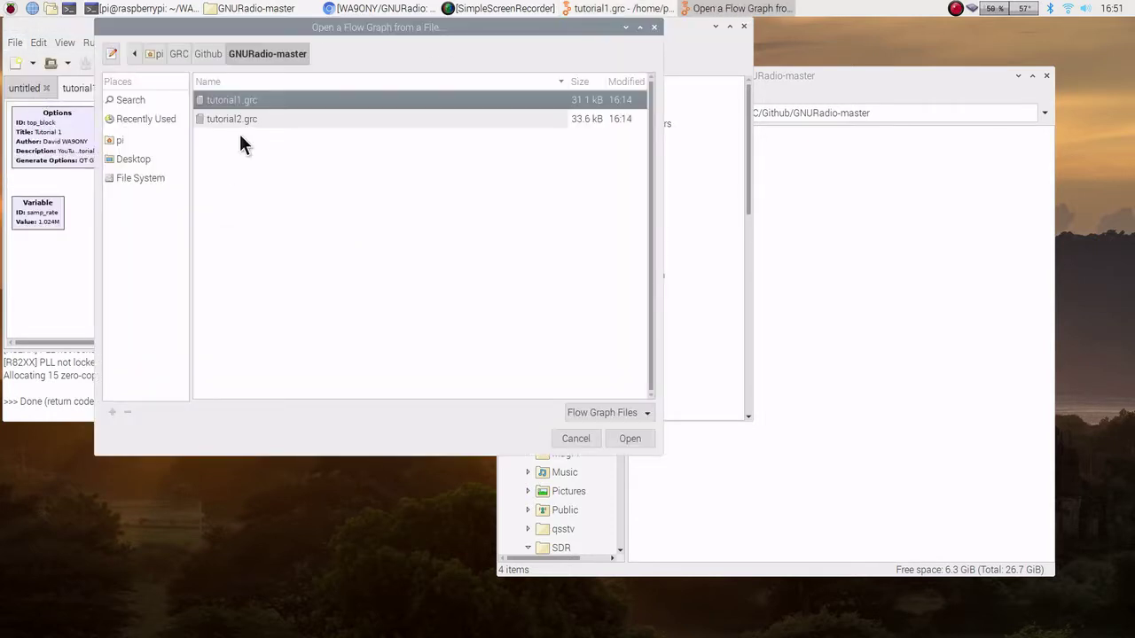
pyautogui.doubleClick(234, 121)
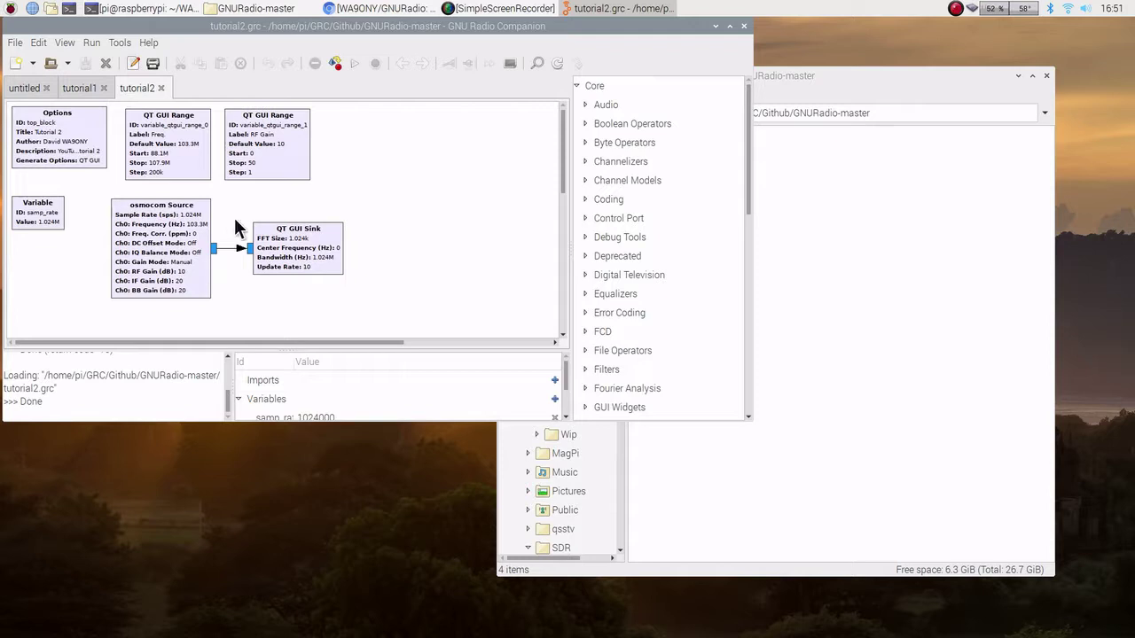
# - Generate tutorial2 as top_block.py and execute it to launch the Tutorial 2 window
pyautogui.click(334, 66)
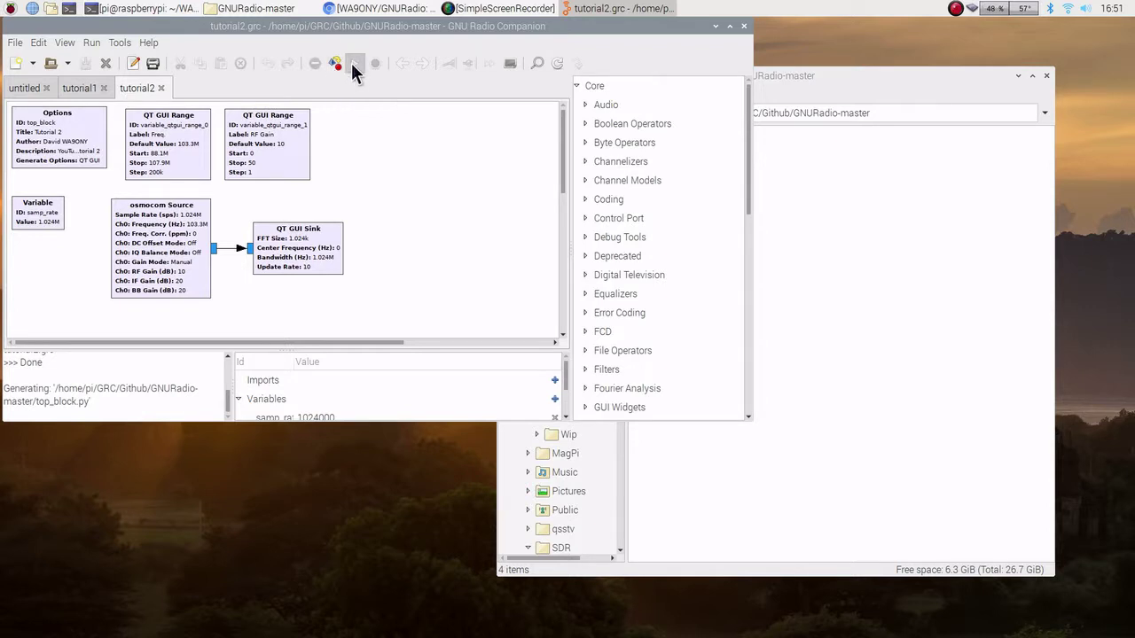
pyautogui.click(352, 67)
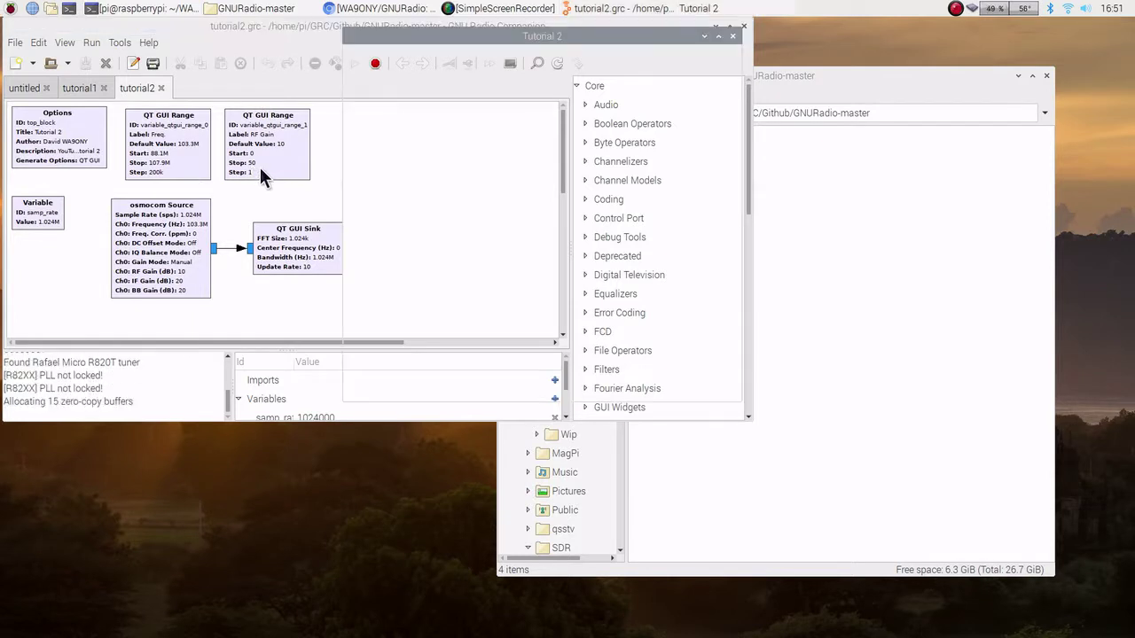
# - Slide Freq down to 92300000 Hz, set RF Gain to 10.0, and view the constellation ring
pyautogui.moveTo(445, 32); pyautogui.dragTo(324, 30)
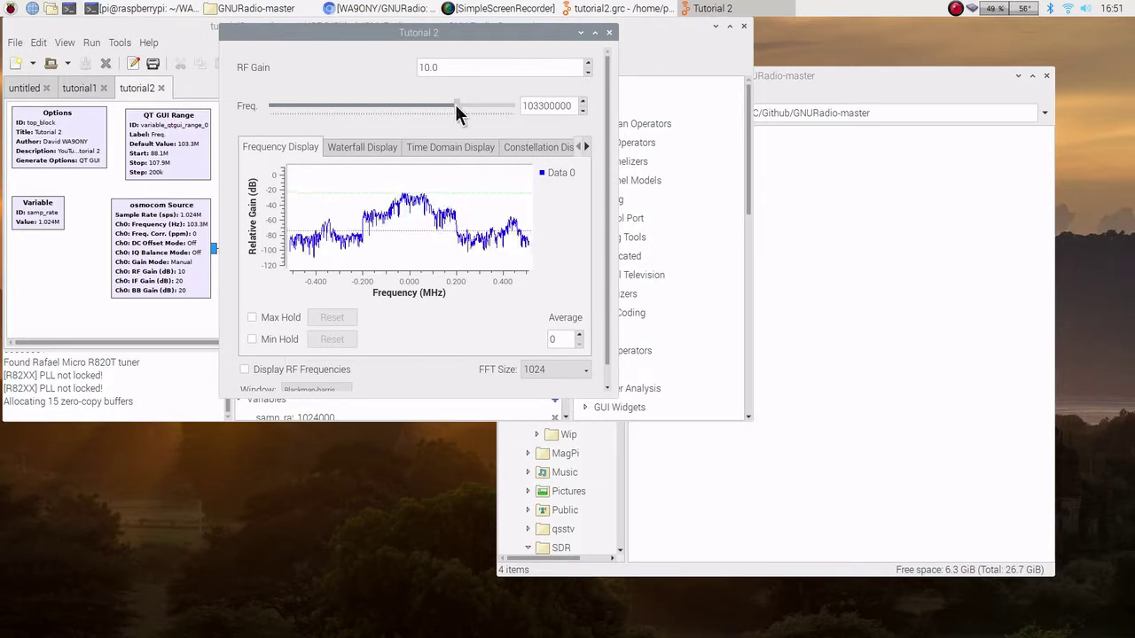
pyautogui.moveTo(455, 103); pyautogui.dragTo(319, 103)
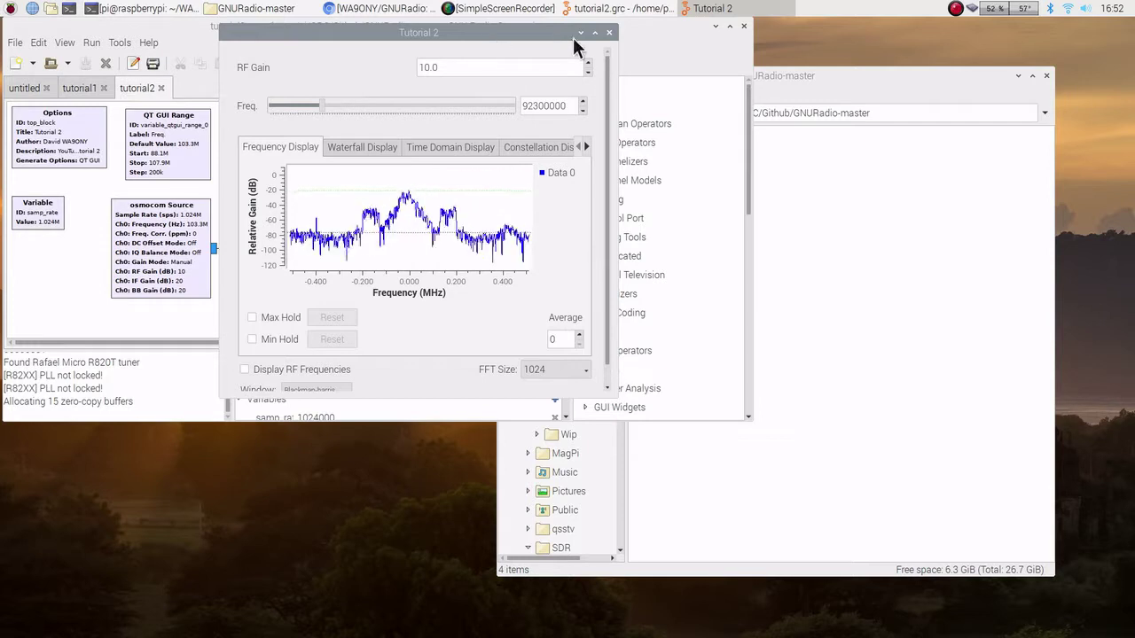
pyautogui.doubleClick(430, 67)
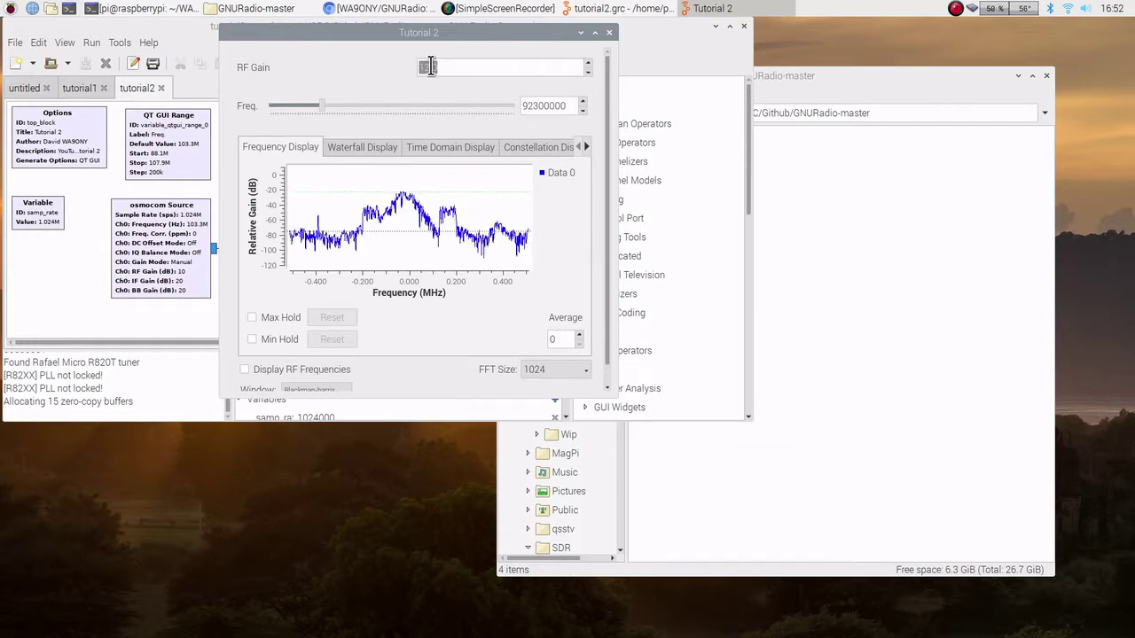
pyautogui.write('0')
pyautogui.press('Return')
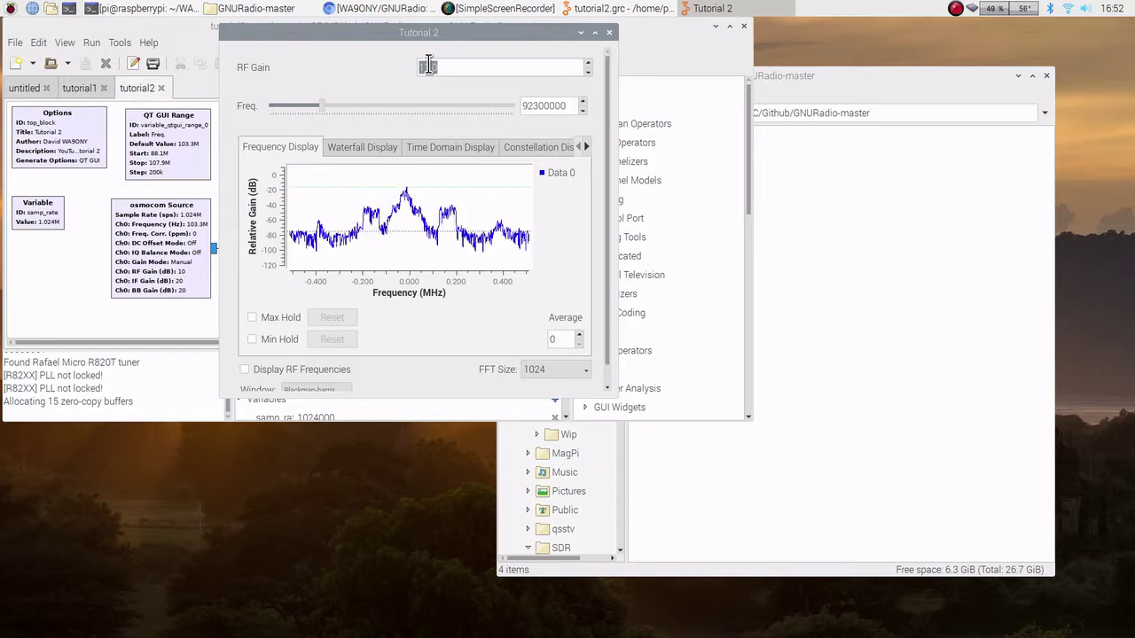
pyautogui.write('10')
pyautogui.press('Return')
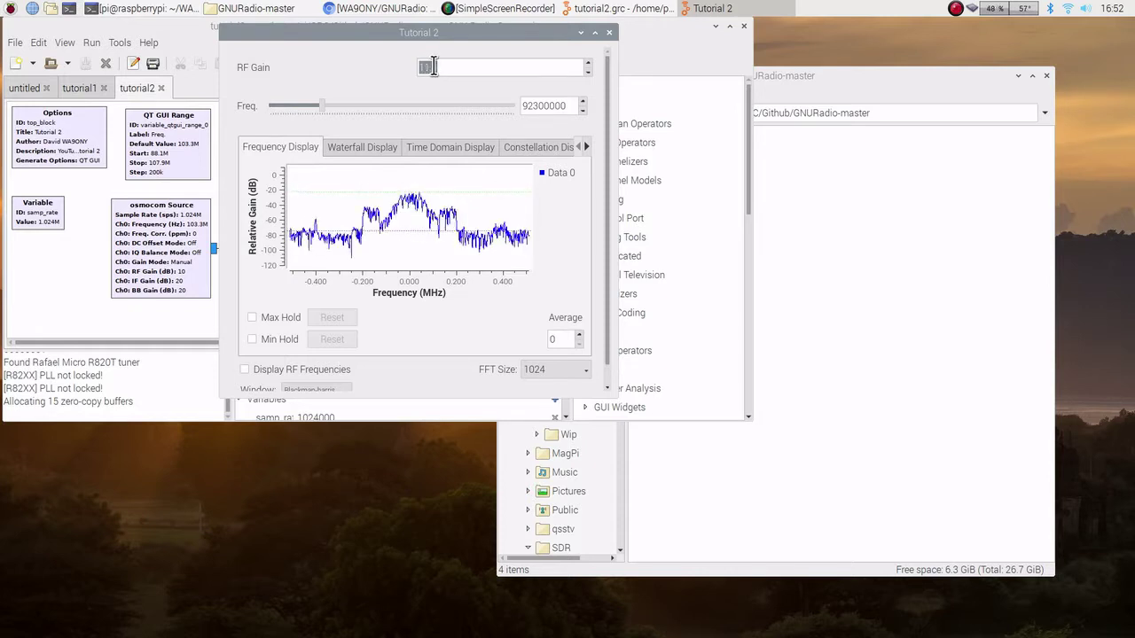
pyautogui.write('11.0')
pyautogui.press('Return')
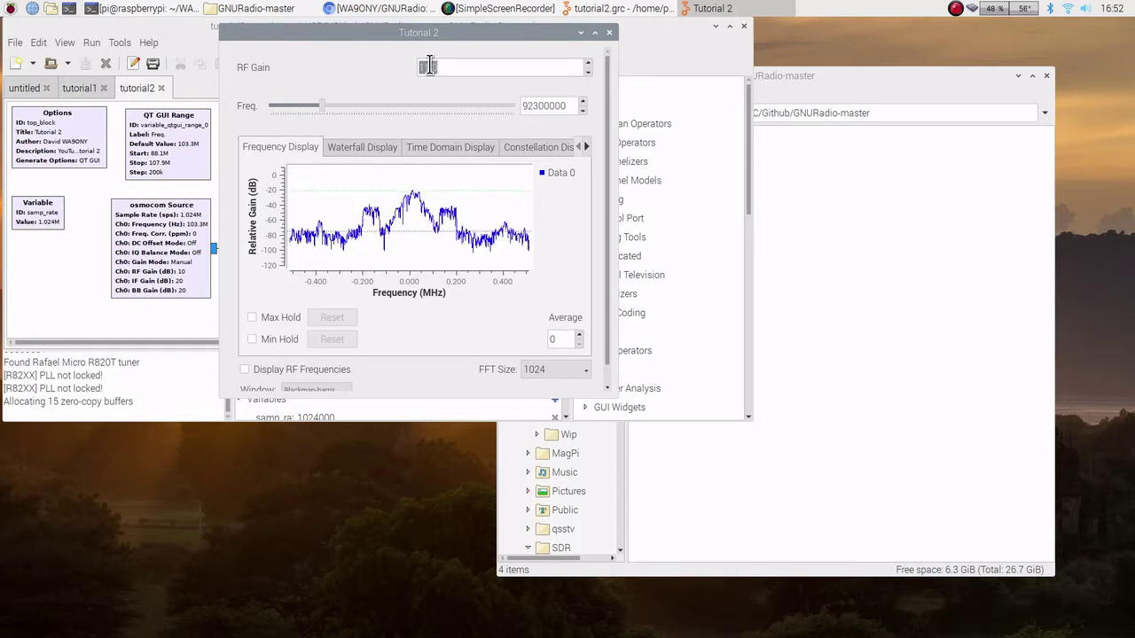
pyautogui.click(530, 145)
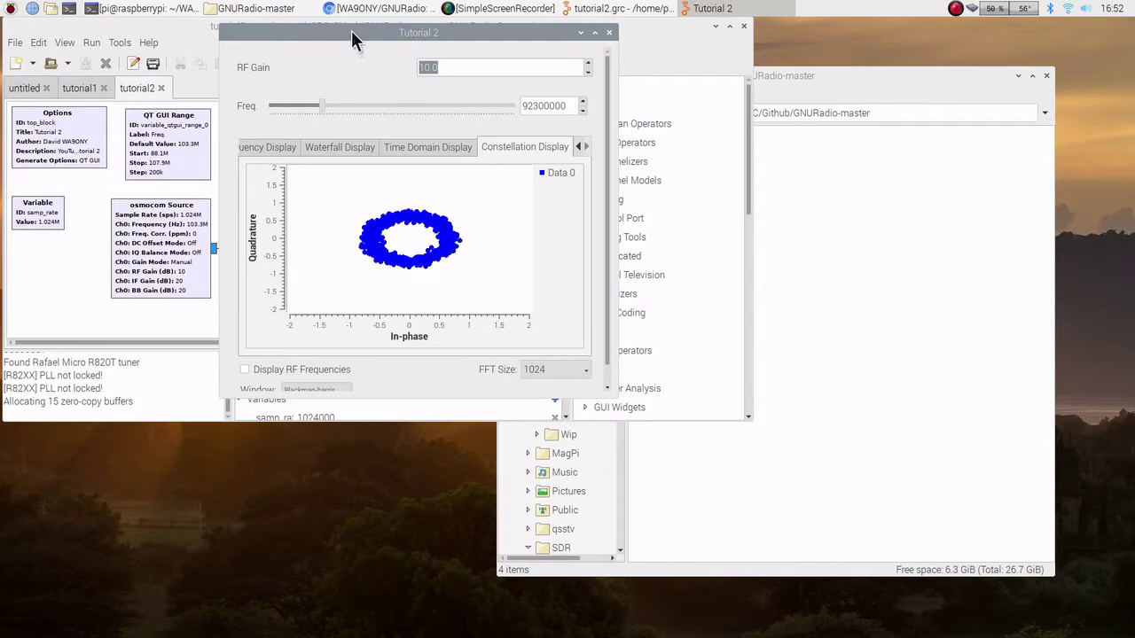
# - Move the Tutorial 2 window aside and kill the running tutorial2 flowgraph
pyautogui.moveTo(351, 32); pyautogui.dragTo(364, 149)
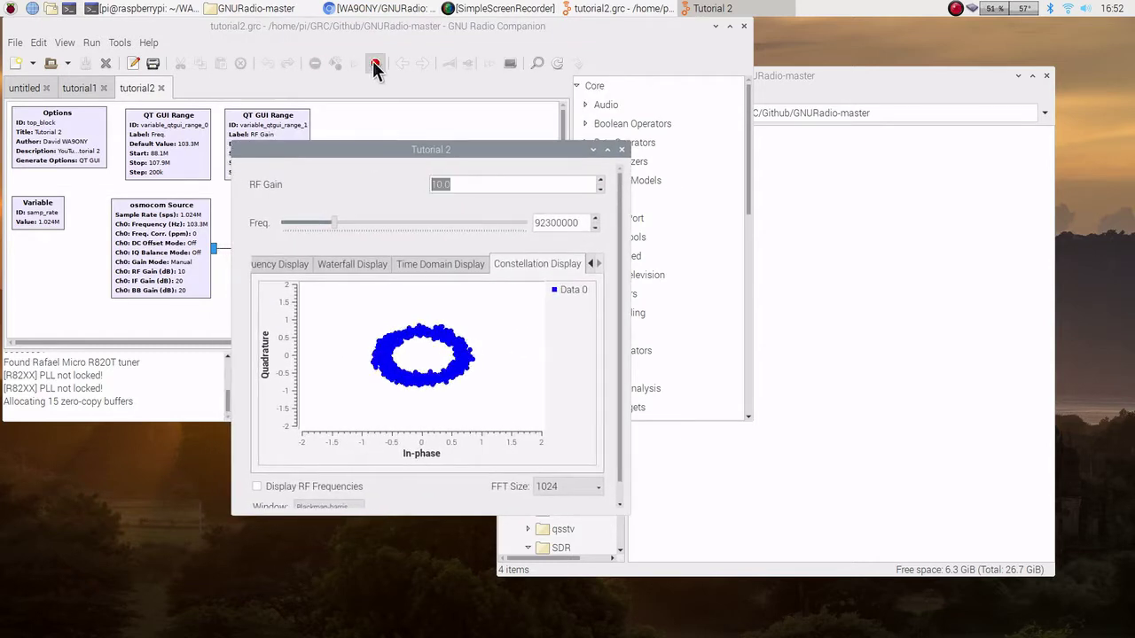
pyautogui.click(375, 65)
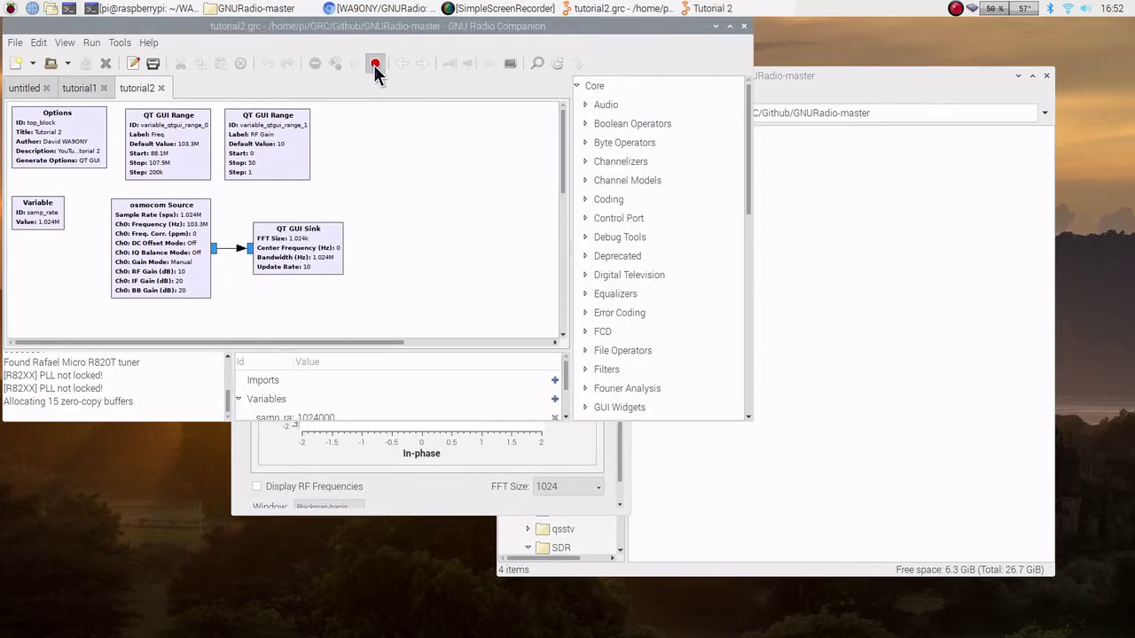